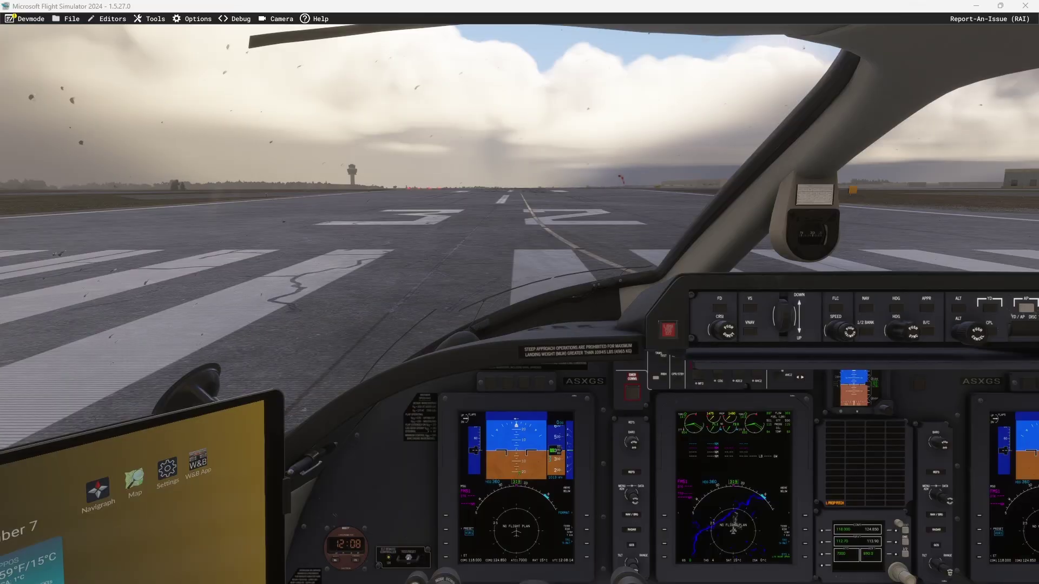
Step: Swing the cockpit view onto the EFB tablet's home screen with Ctrl+1
{"action": "key", "text": "ctrl+1"}
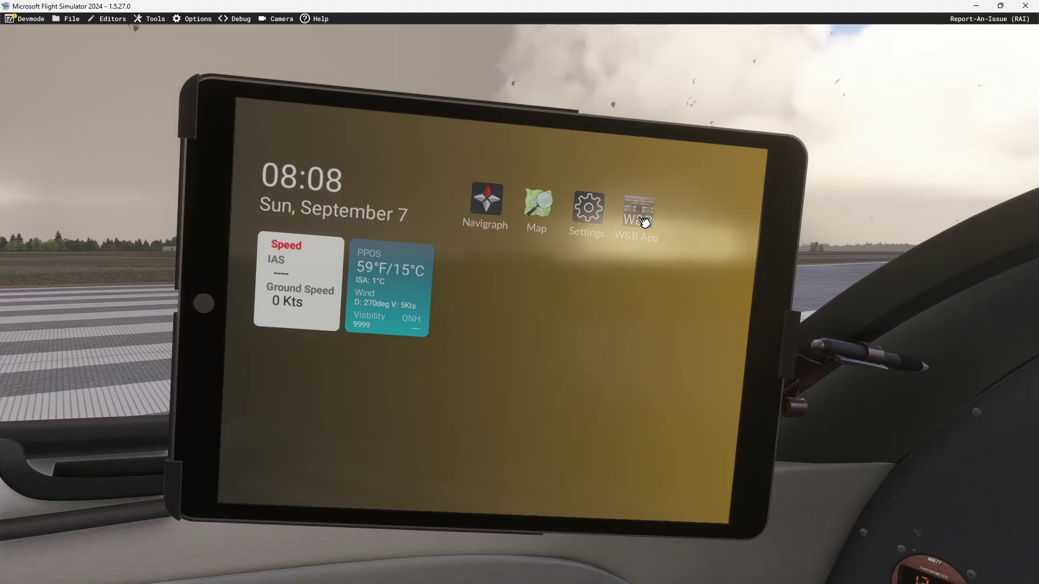
Step: Launch the W&B App on the tablet, then bring the p180 mod zip window over the simulator
{"action": "left_click", "coordinate": [644, 221]}
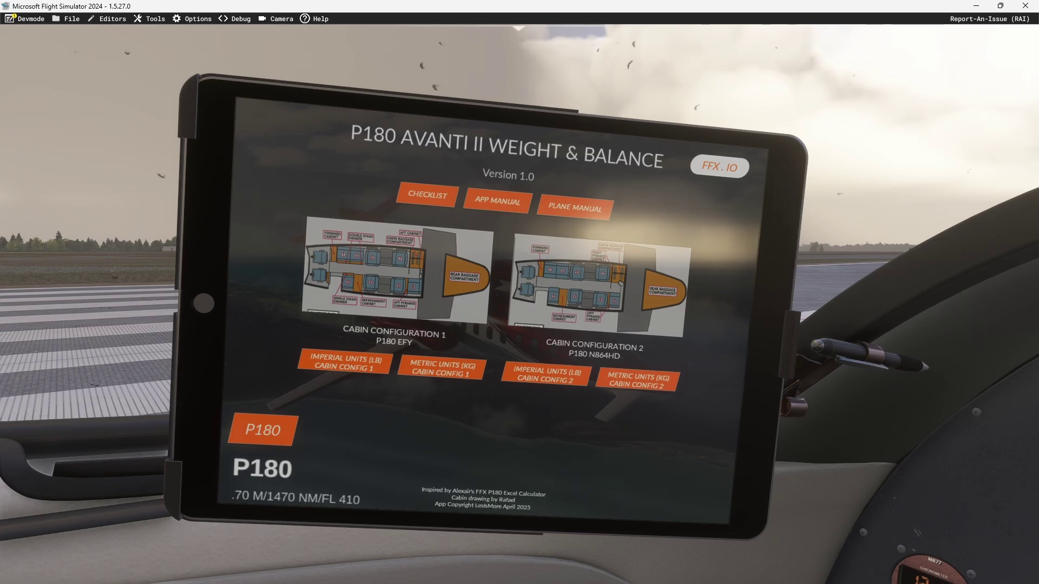
{"action": "left_click_drag", "start_coordinate": [1038, 216], "coordinate": [544, 75]}
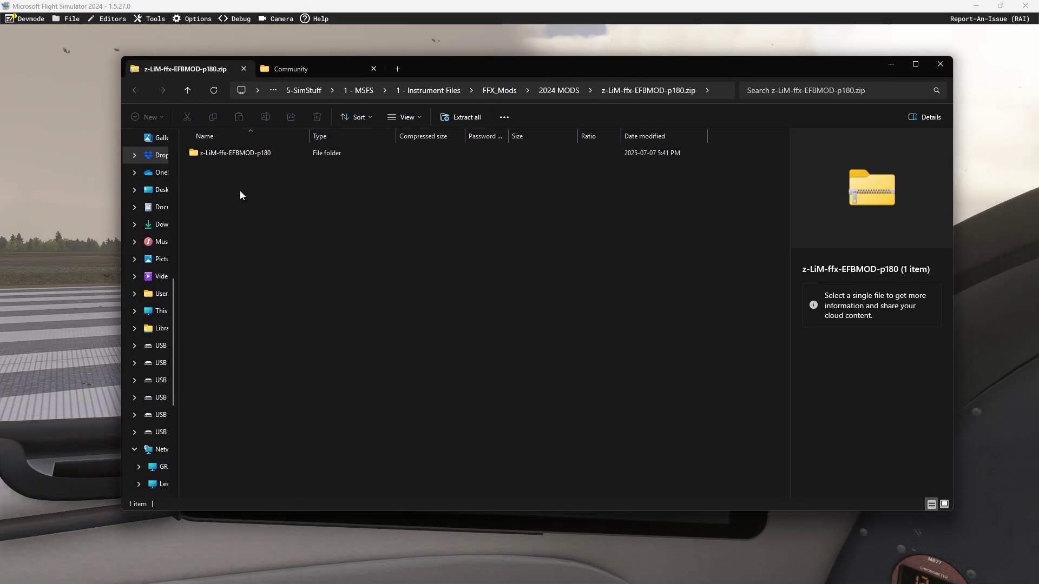
Step: Inspect the z-LiM-ffx-EFBMOD-p180 folder in the zip and drag it into the Community folder
{"action": "left_click", "coordinate": [235, 154]}
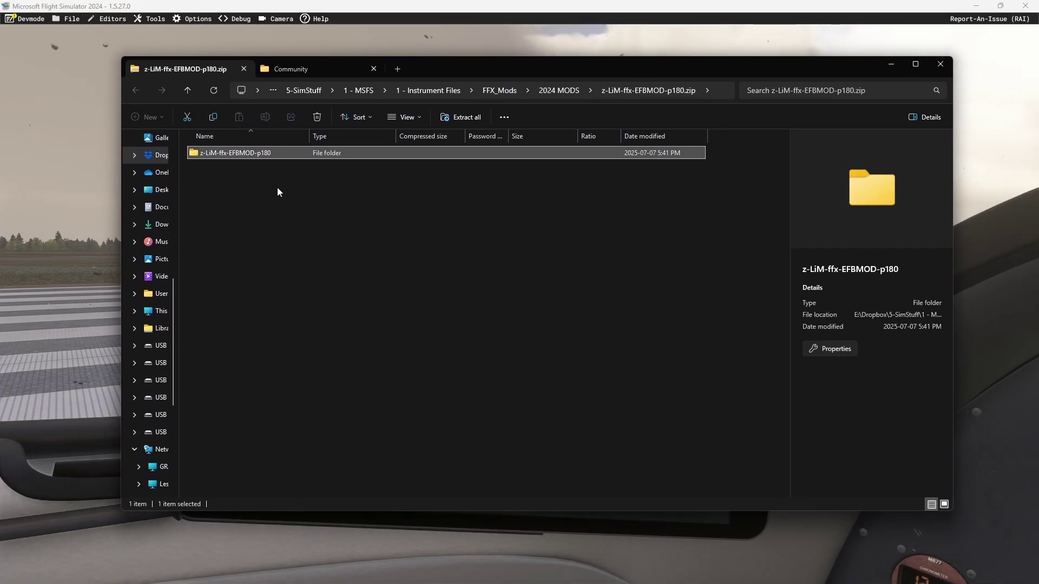
{"action": "double_click", "coordinate": [211, 155]}
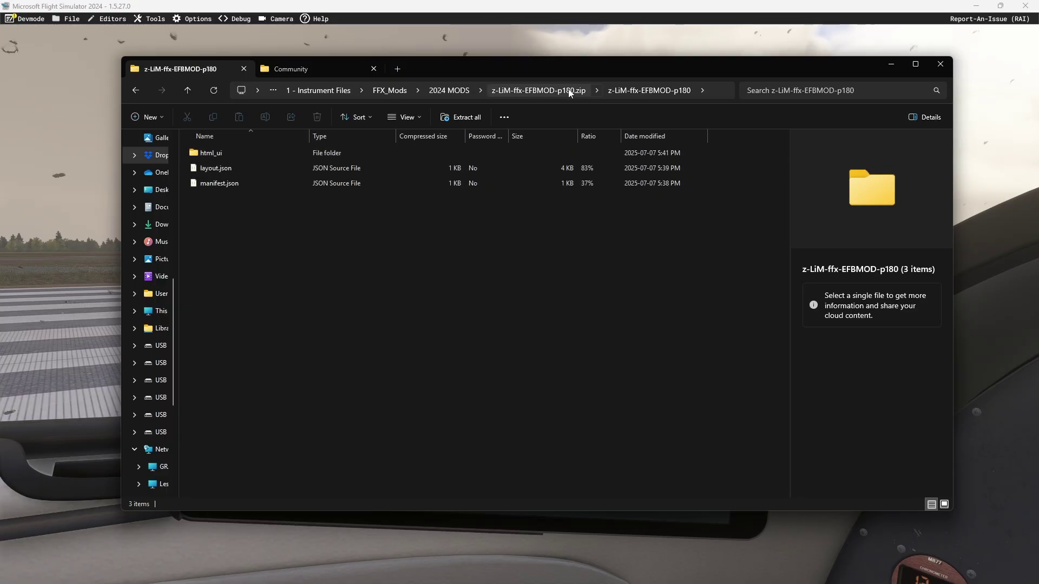
{"action": "key", "text": "alt+Left"}
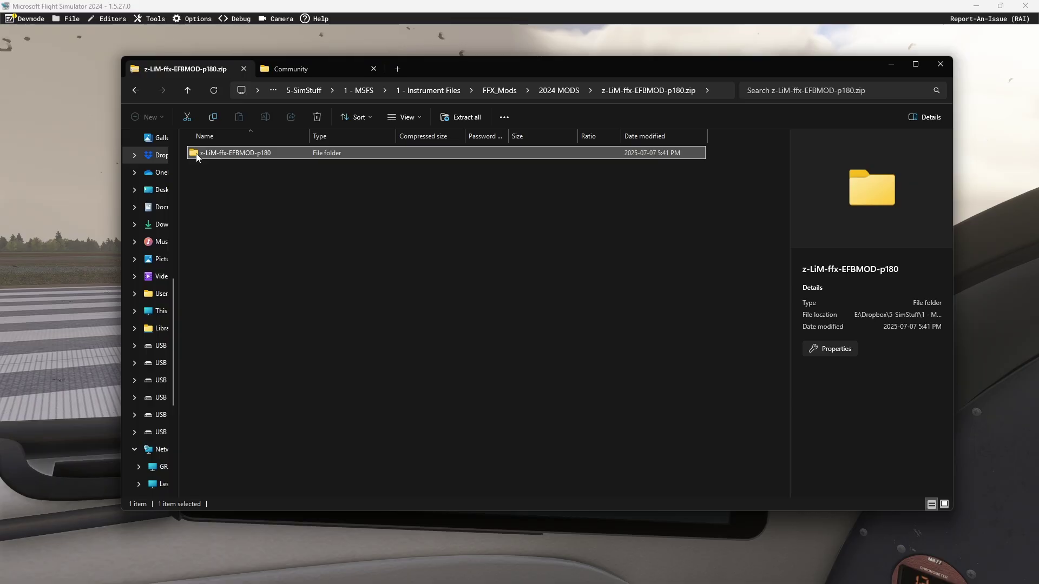
{"action": "left_click", "coordinate": [282, 70]}
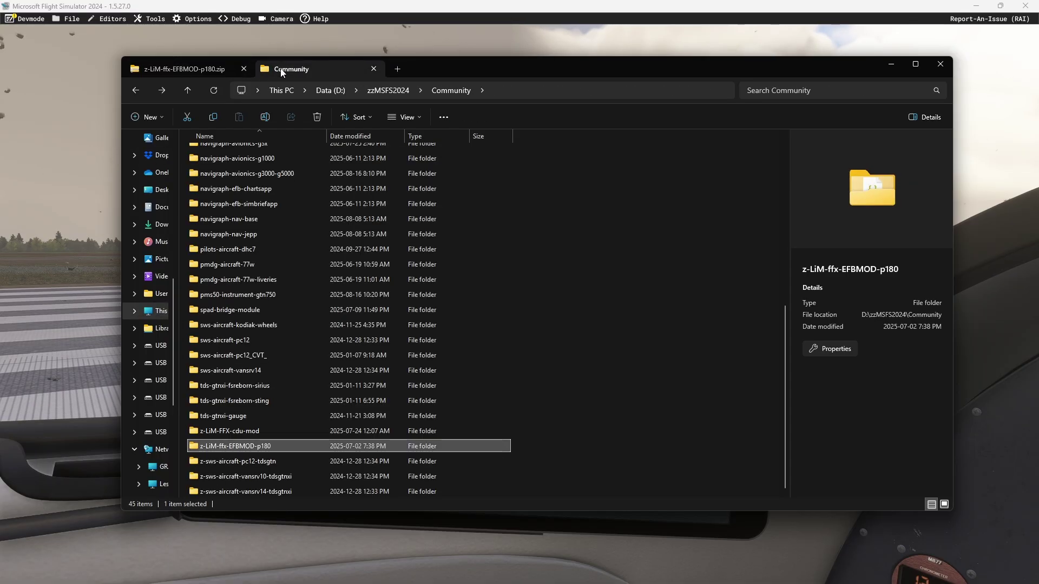
{"action": "left_click_drag", "start_coordinate": [224, 445], "coordinate": [194, 451]}
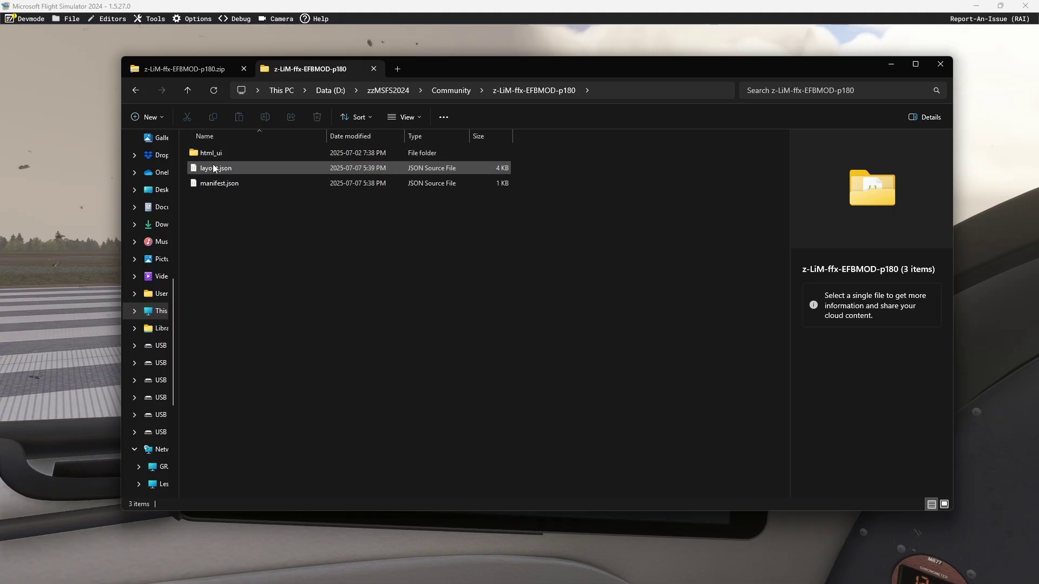
Step: Open the installed mod folder in Community to verify its files, then close Explorer
{"action": "left_click", "coordinate": [457, 90]}
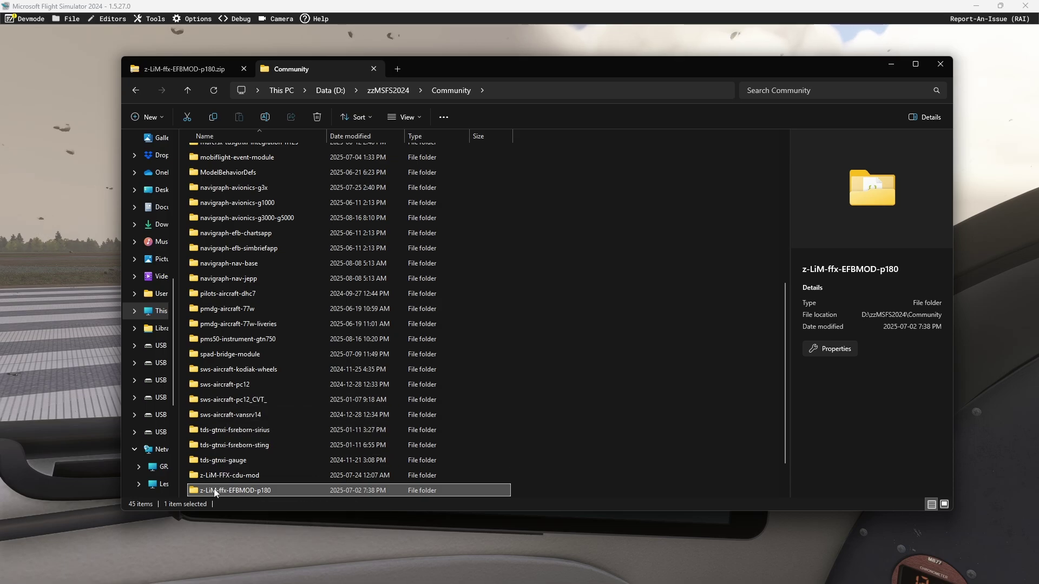
{"action": "double_click", "coordinate": [245, 489]}
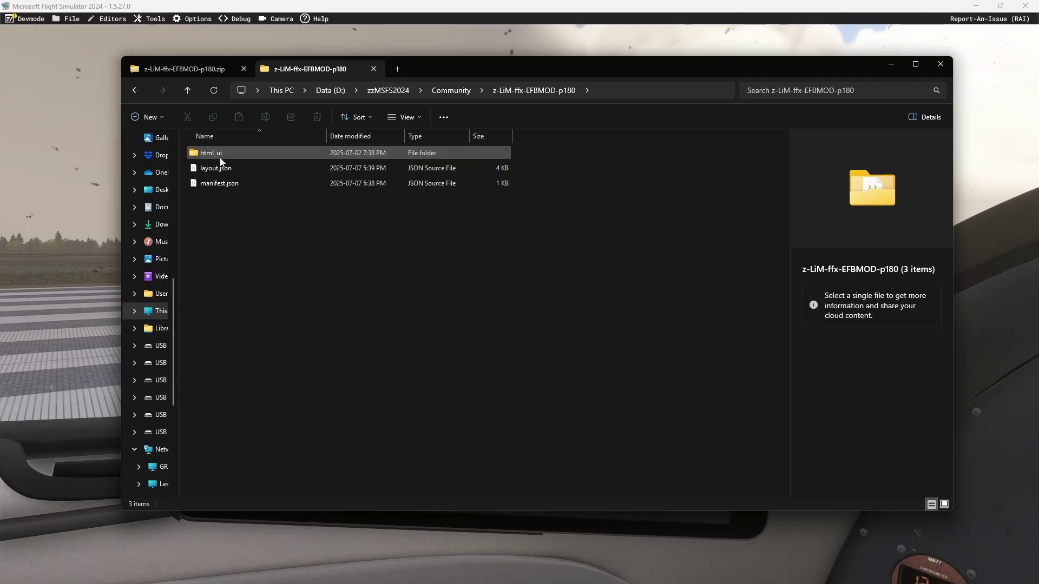
{"action": "left_click", "coordinate": [441, 93]}
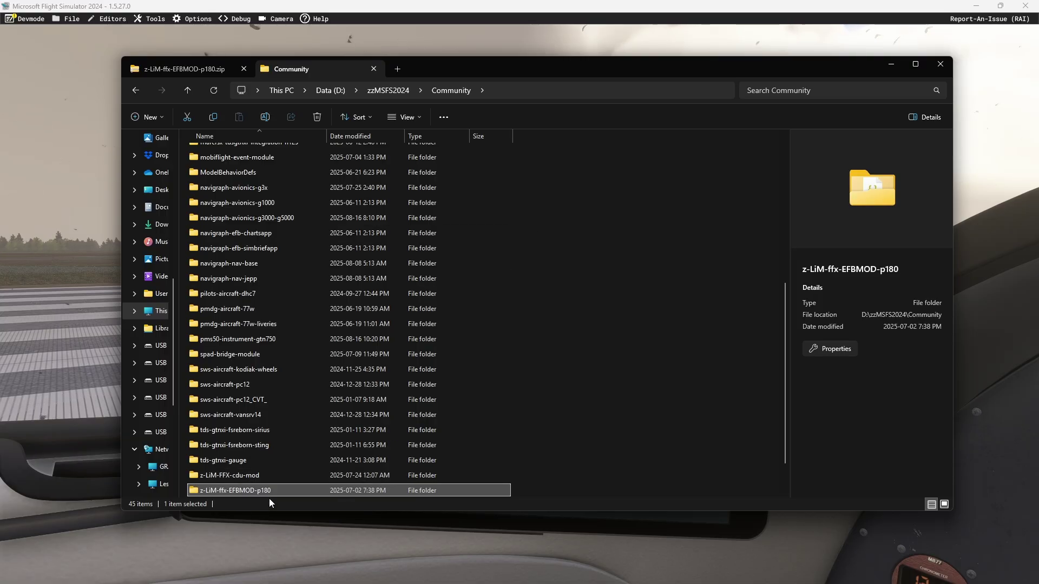
{"action": "left_click", "coordinate": [941, 64]}
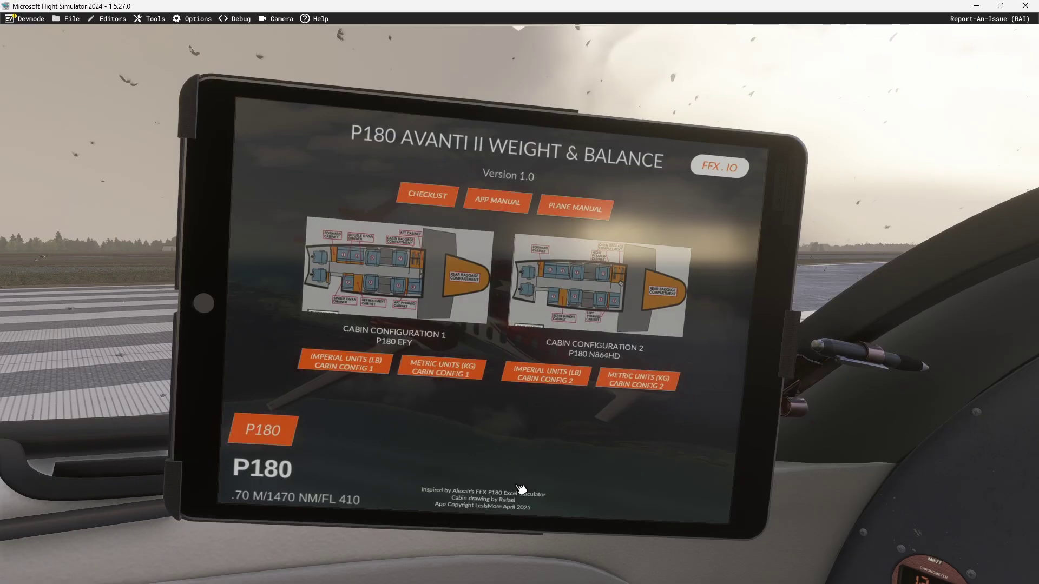
Step: Relaunch the W&B App from the tablet home screen and open flightfx.io full-screen from its FFX.IO badge
{"action": "left_click", "coordinate": [211, 306]}
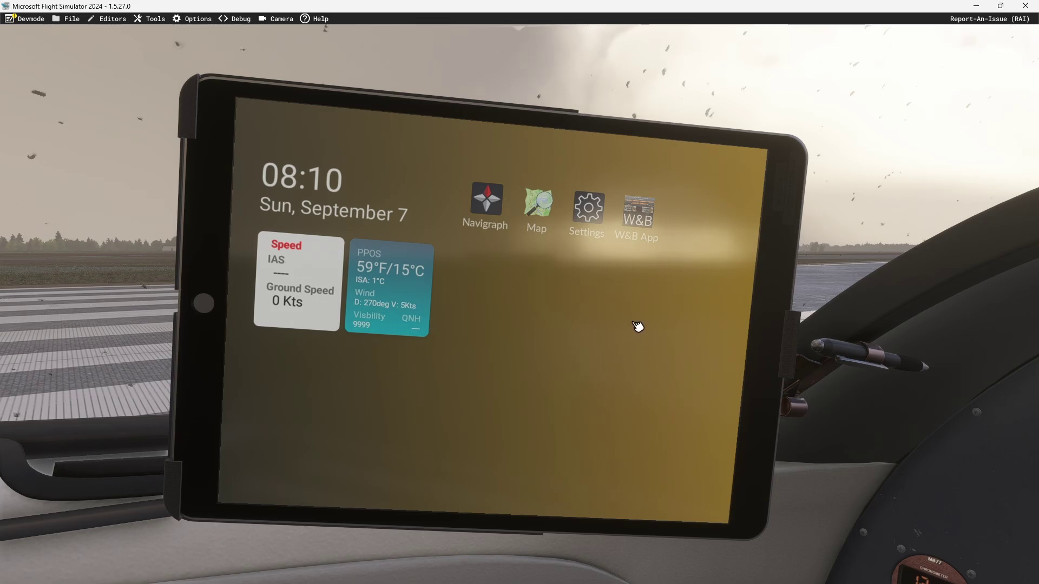
{"action": "left_click", "coordinate": [641, 217]}
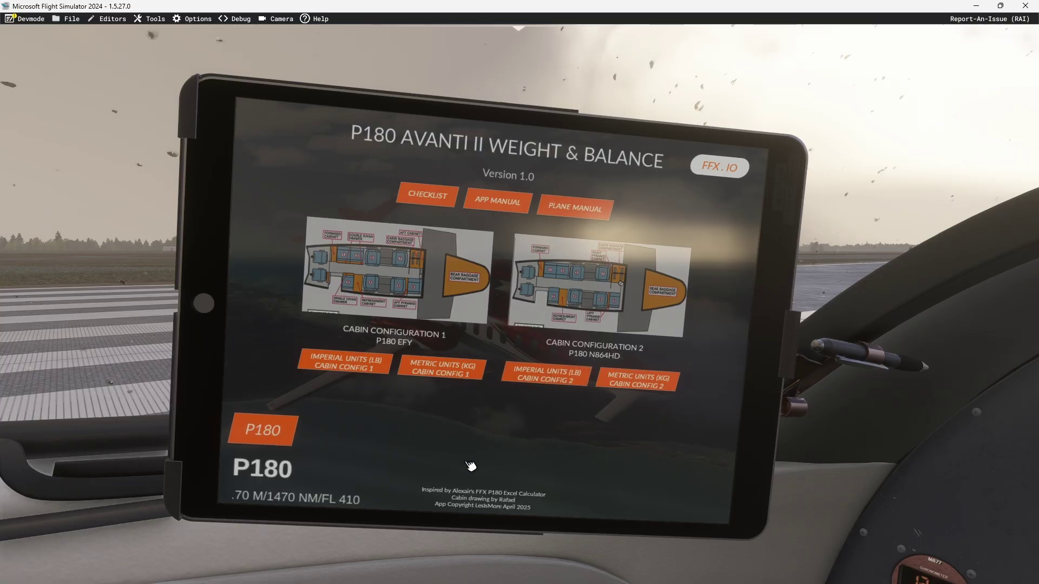
{"action": "left_click", "coordinate": [720, 167]}
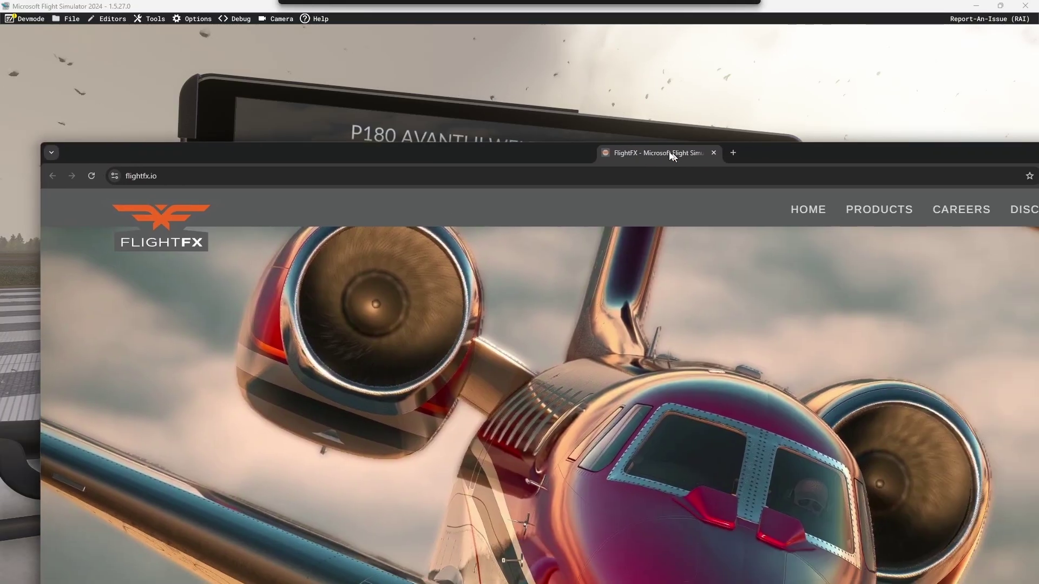
{"action": "left_click_drag", "start_coordinate": [671, 156], "coordinate": [508, 1]}
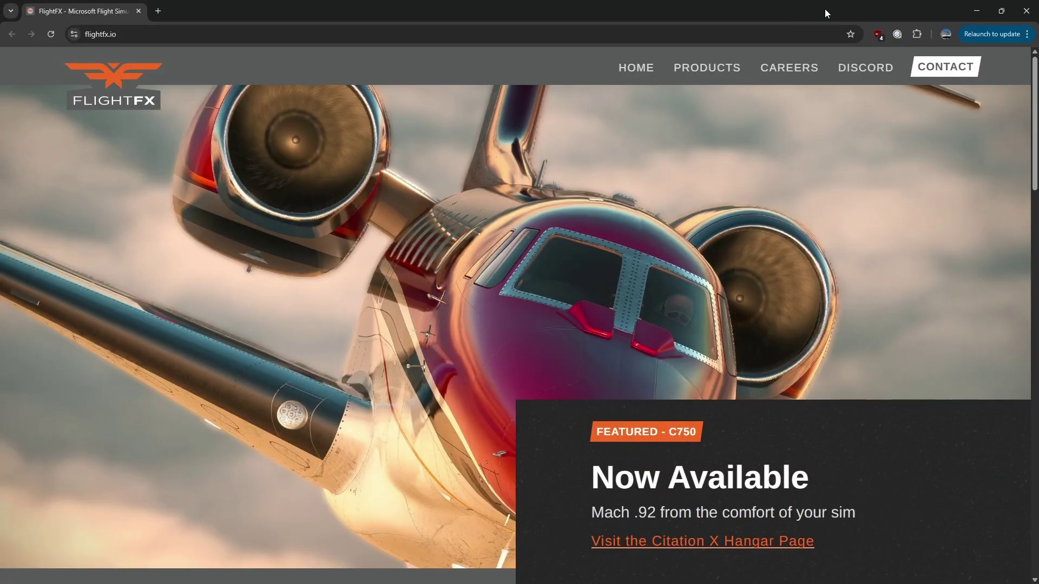
Step: Shrink the browser, open the FlightFX P180 product page from the tablet, and return to the simulator
{"action": "double_click", "coordinate": [825, 9]}
{"action": "left_click_drag", "start_coordinate": [11, 66], "coordinate": [190, 66]}
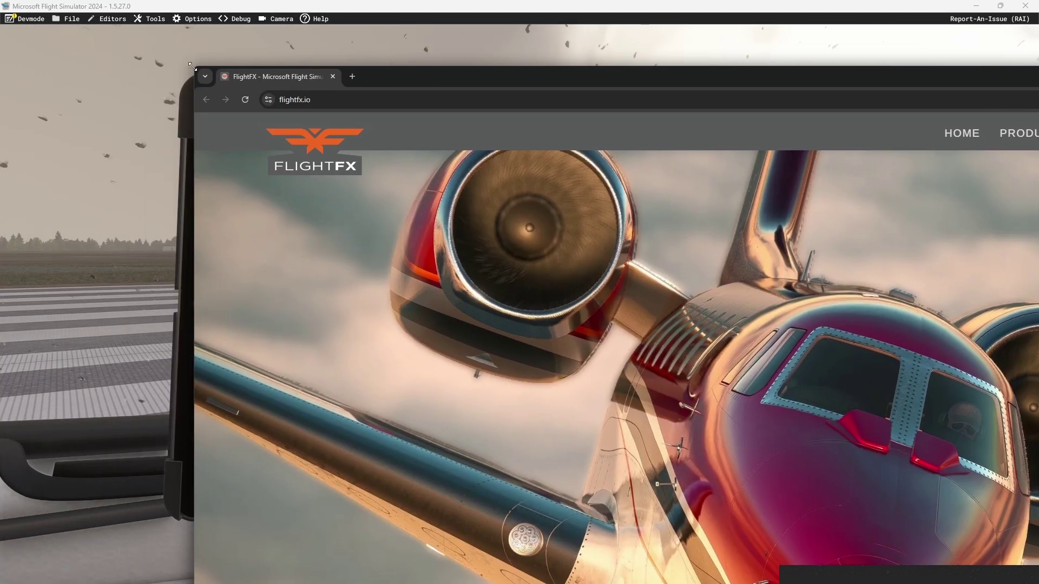
{"action": "left_click", "coordinate": [191, 67]}
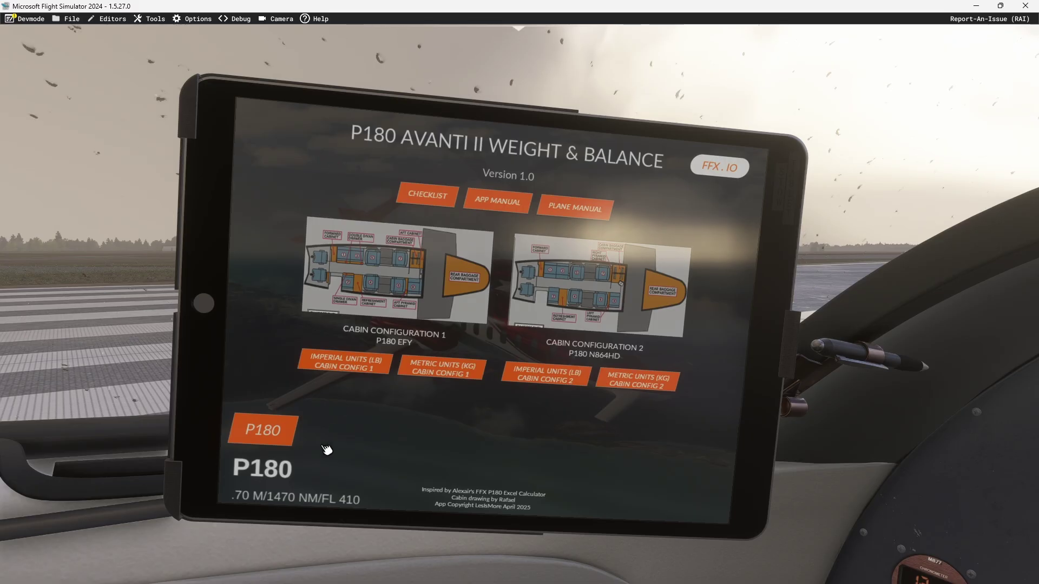
{"action": "left_click", "coordinate": [278, 433]}
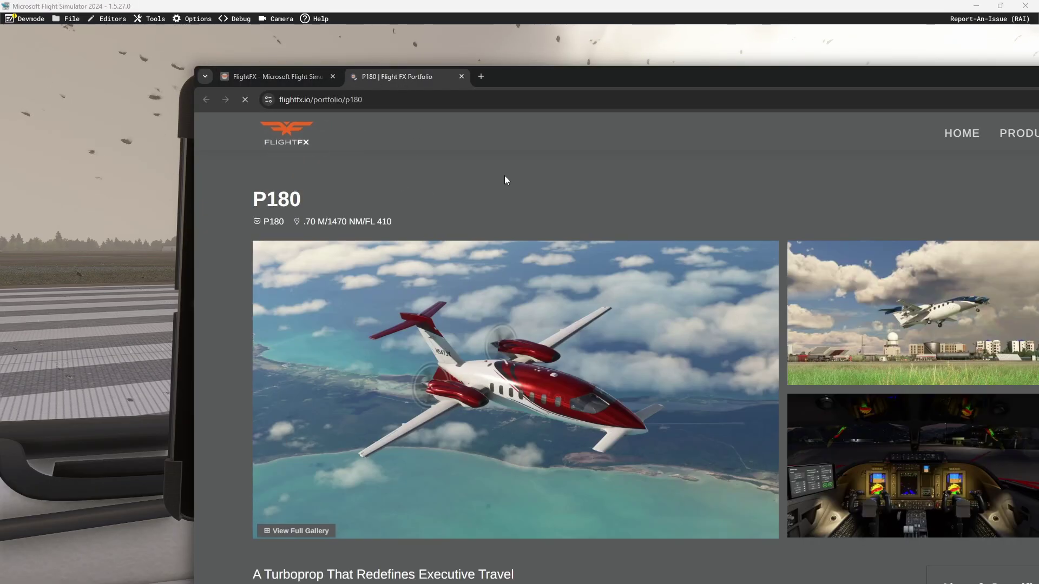
{"action": "left_click_drag", "start_coordinate": [737, 78], "coordinate": [529, 94]}
{"action": "left_click", "coordinate": [709, 65]}
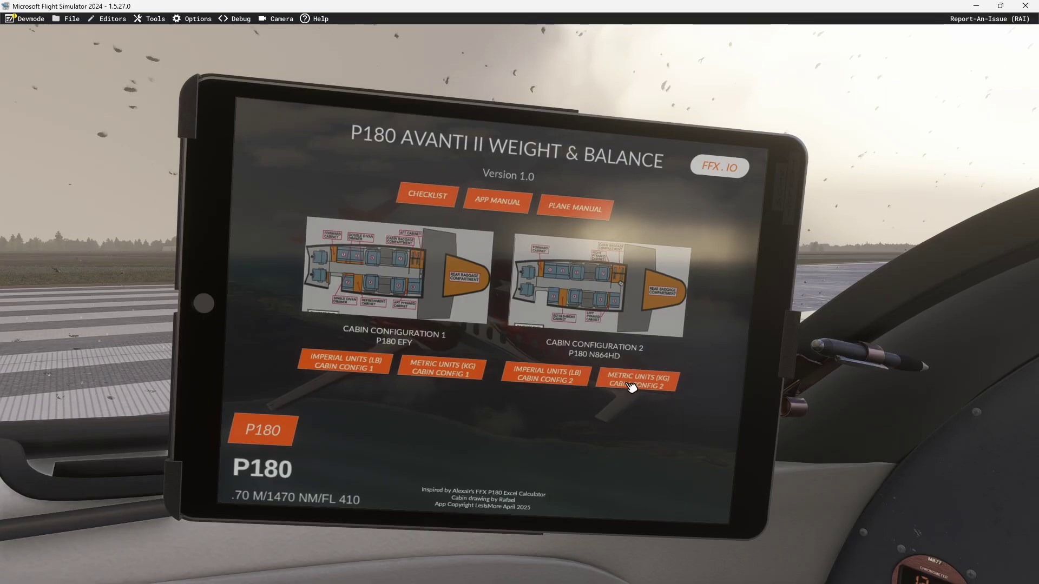
{"action": "left_click", "coordinate": [579, 206]}
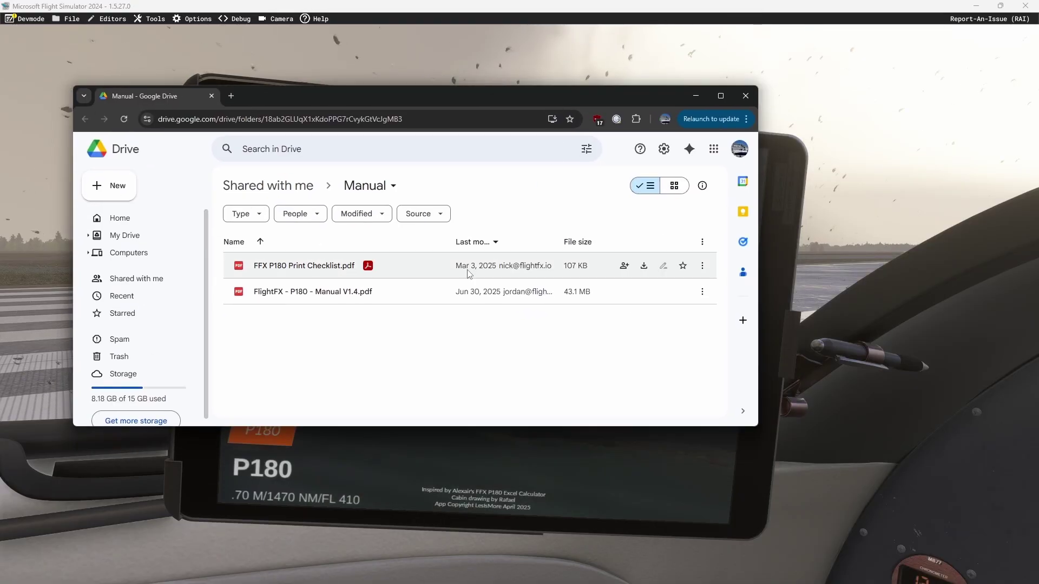
{"action": "left_click", "coordinate": [411, 149]}
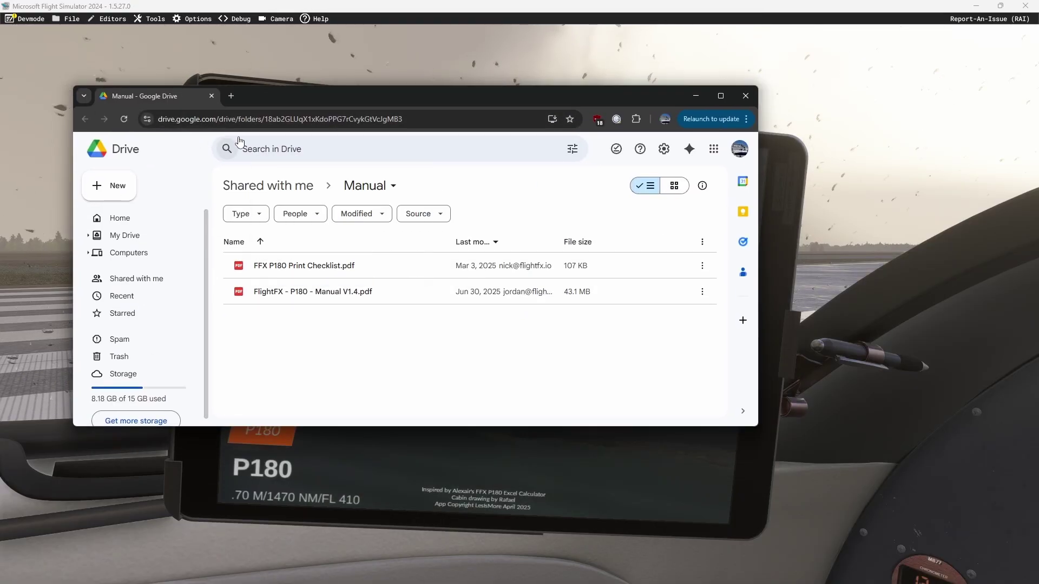
{"action": "mouse_move", "coordinate": [292, 292]}
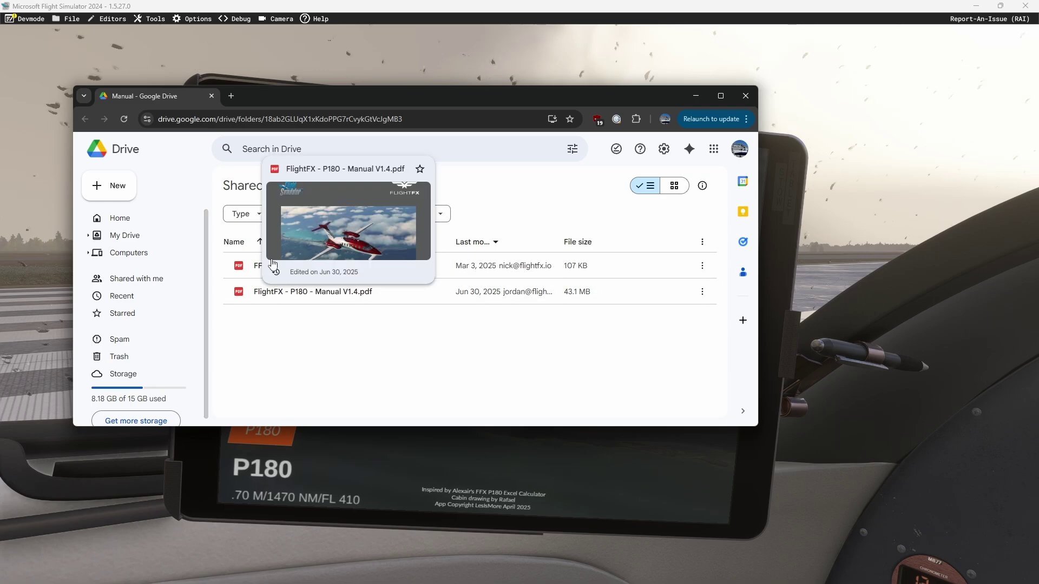
{"action": "key", "text": "alt+Tab"}
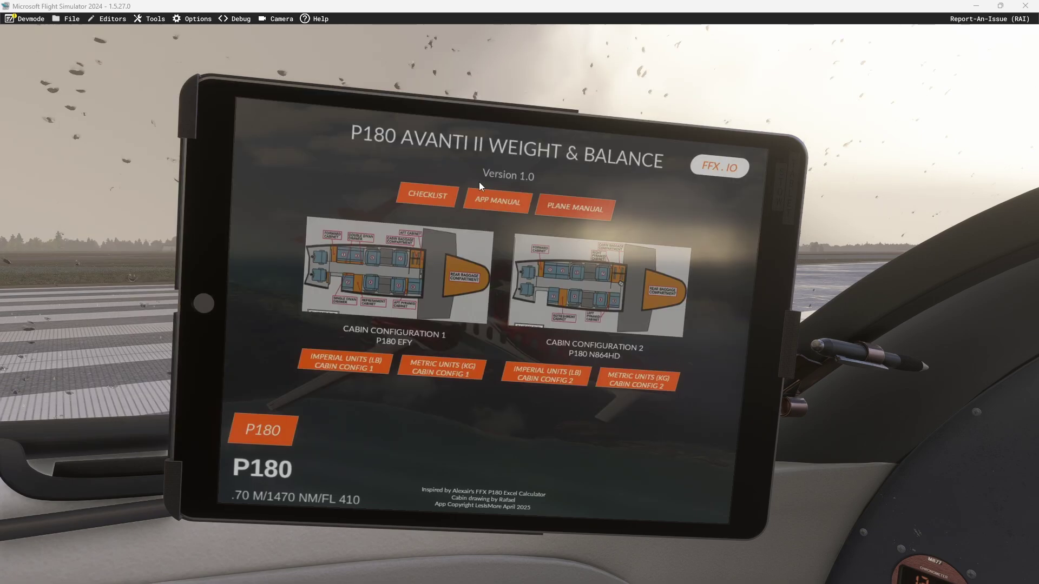
{"action": "left_click", "coordinate": [498, 207]}
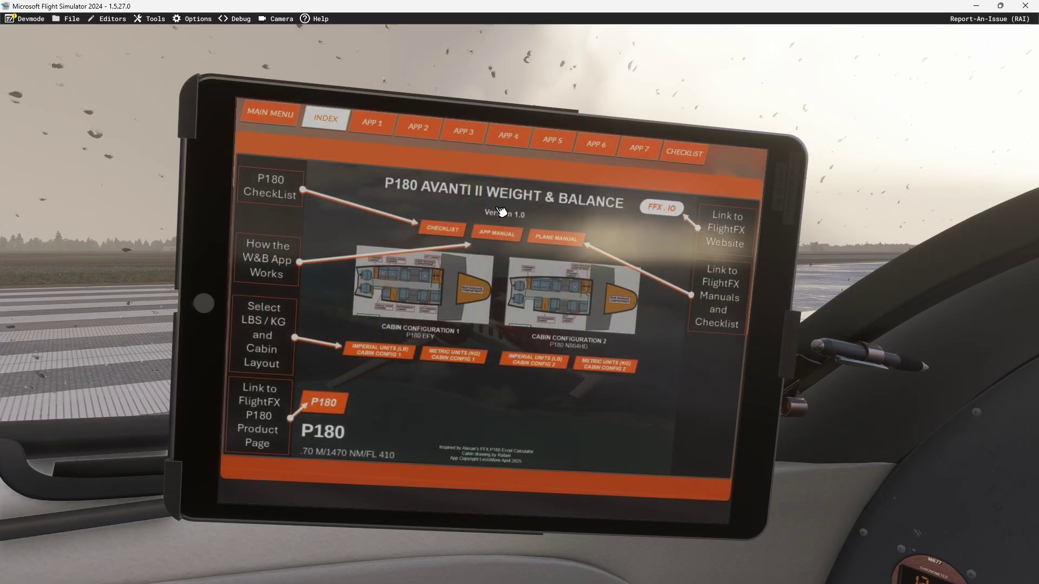
Step: Go back to the W&B main menu, open APP MANUAL and view its APP 1 weights-table page
{"action": "left_click", "coordinate": [275, 118]}
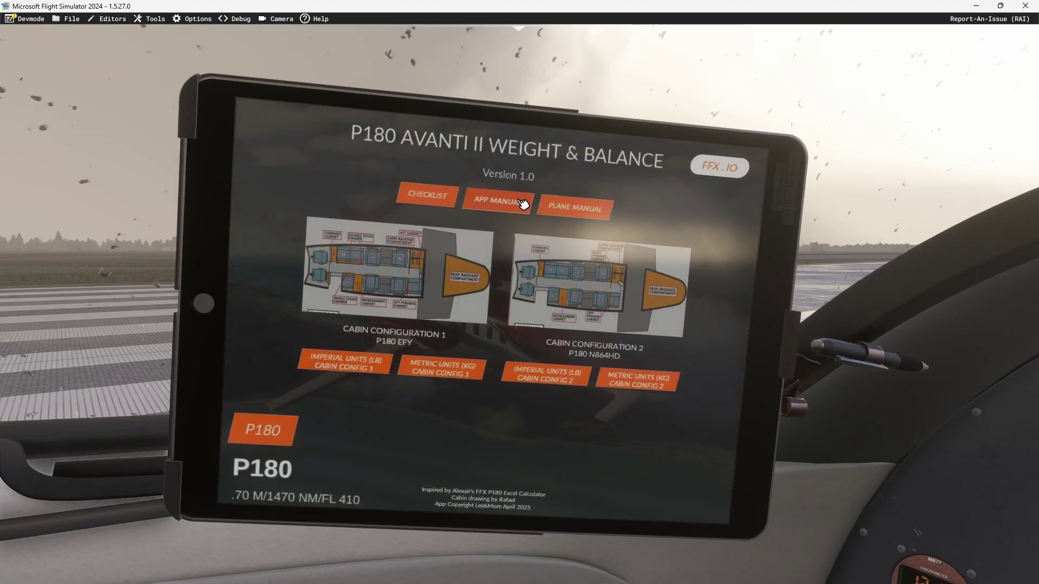
{"action": "left_click", "coordinate": [522, 204]}
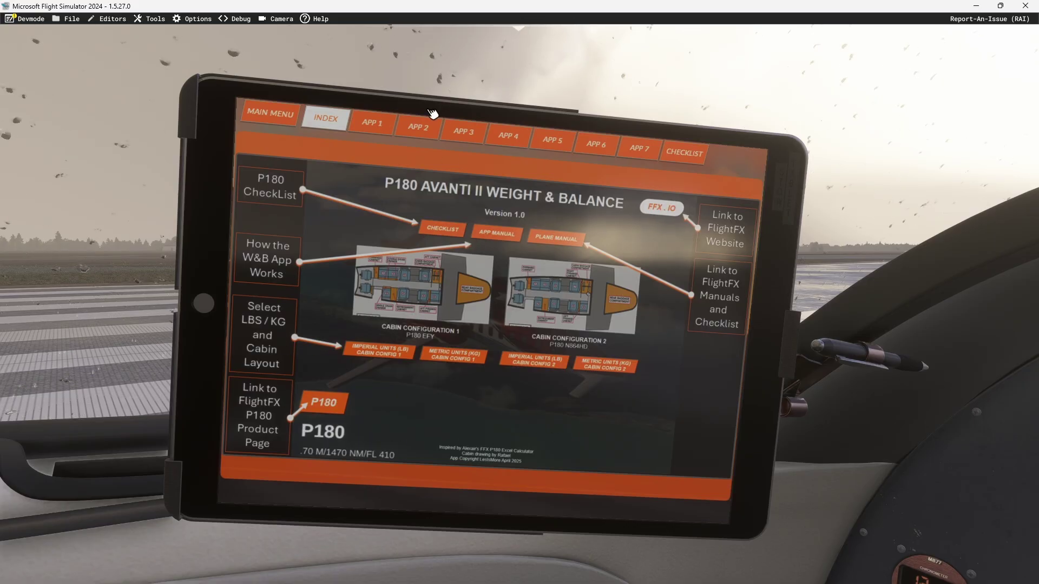
{"action": "left_click", "coordinate": [382, 128]}
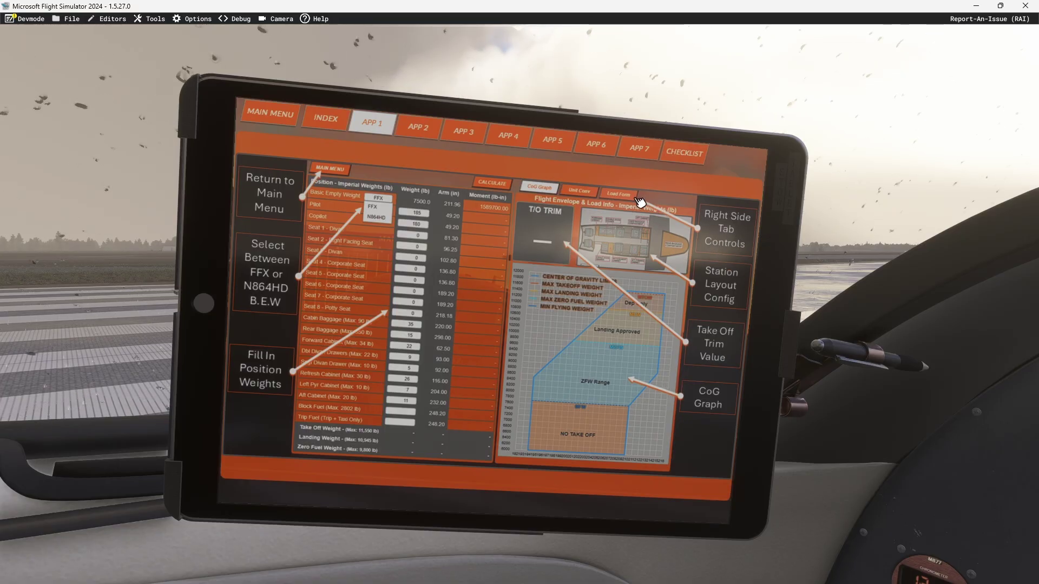
Step: Page through the manual's APP 2 keypad-entry page to the APP 3 fuel and calculate page
{"action": "left_click", "coordinate": [425, 130]}
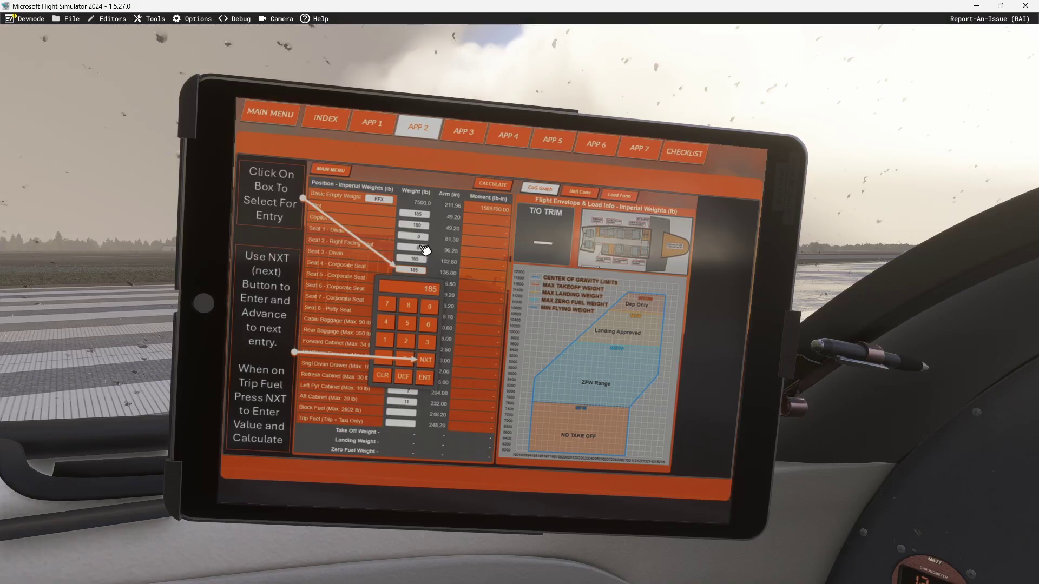
{"action": "left_click", "coordinate": [464, 135]}
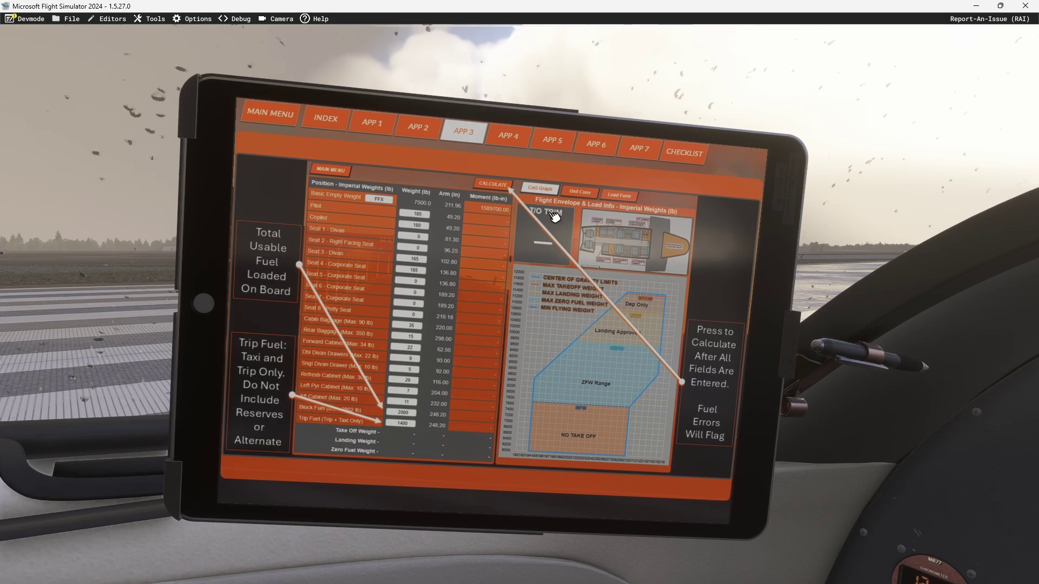
Step: View the APP 4 take-off trim and CG plot page, then the APP 5 unit-conversion page
{"action": "left_click", "coordinate": [508, 136]}
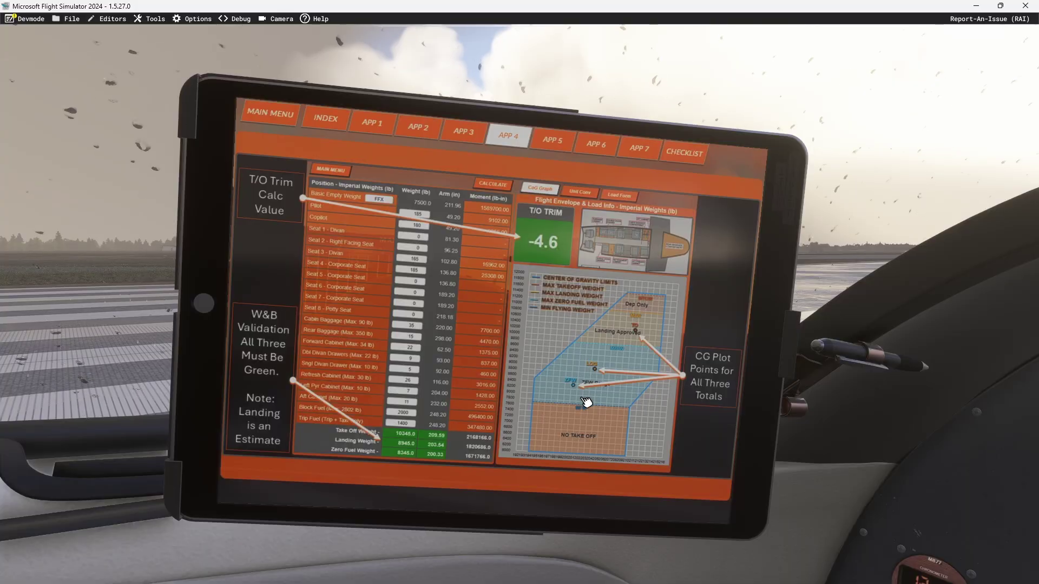
{"action": "left_click", "coordinate": [609, 475]}
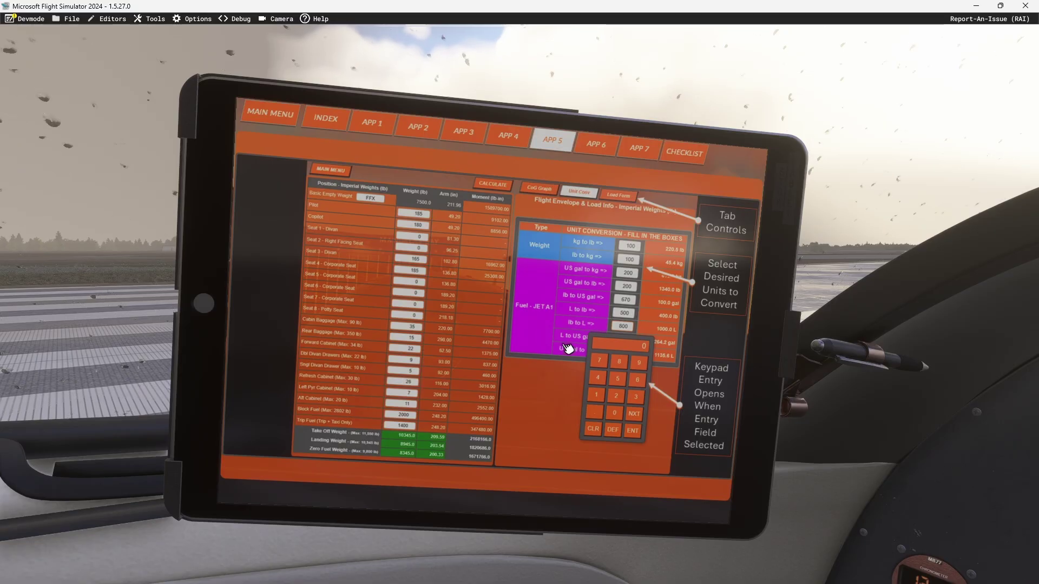
Step: Step through the APP 6 loading-form and APP 7 SimBrief pages to the CHECKLIST manual page
{"action": "left_click", "coordinate": [595, 145]}
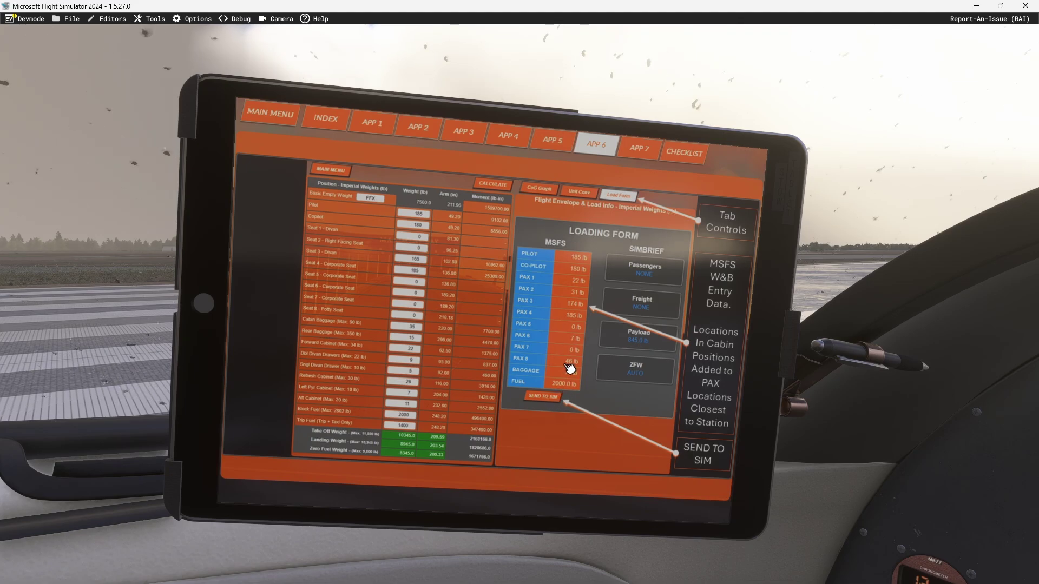
{"action": "left_click", "coordinate": [637, 152]}
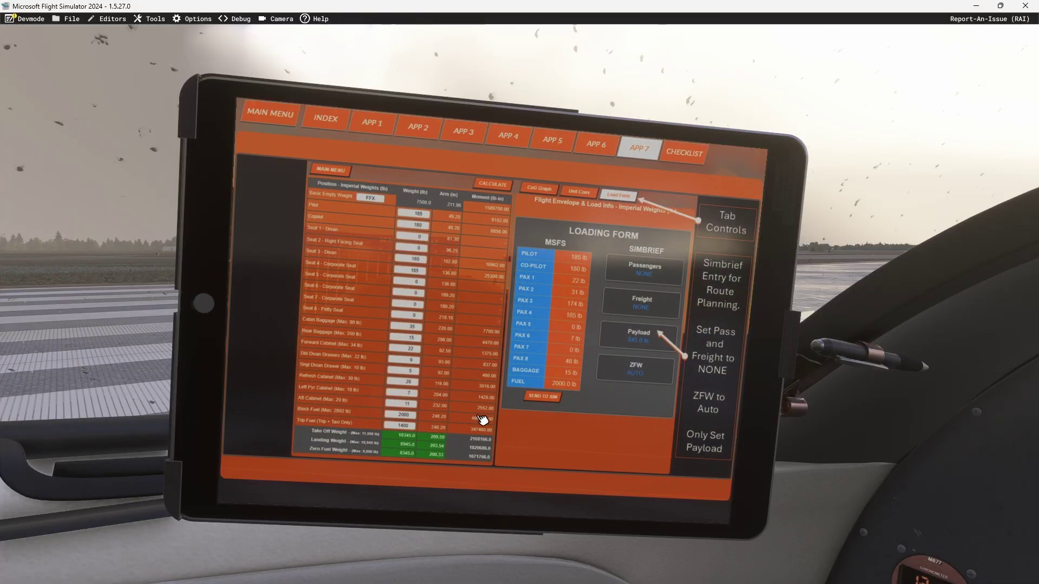
{"action": "left_click", "coordinate": [685, 156]}
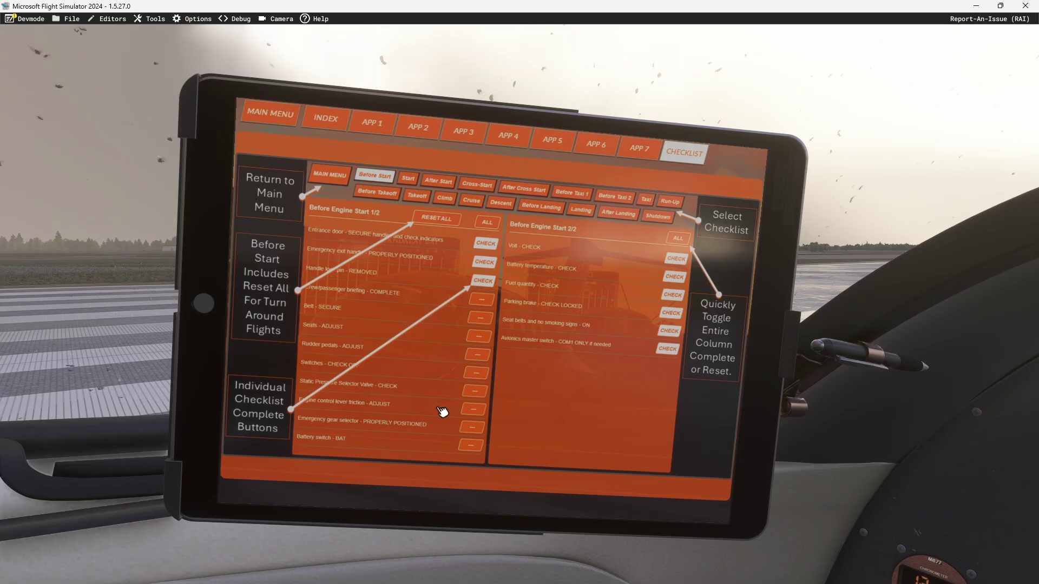
Step: Open CHECKLIST from the main menu and tick off all Before Engine Start 1/2 and 2/2 items
{"action": "left_click", "coordinate": [276, 126]}
{"action": "left_click", "coordinate": [424, 207]}
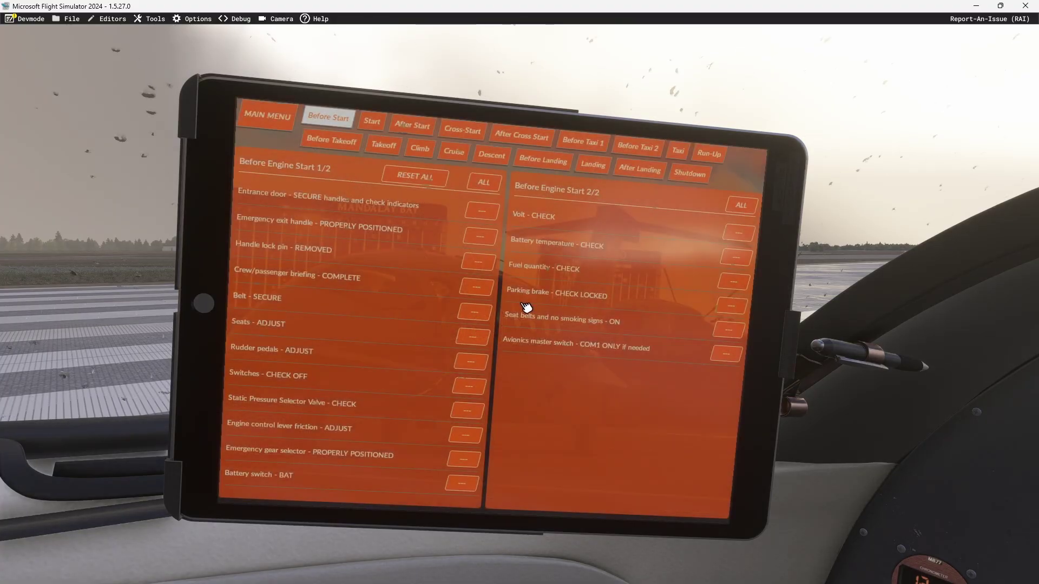
{"action": "left_click", "coordinate": [481, 213]}
{"action": "left_click", "coordinate": [480, 237]}
{"action": "left_click", "coordinate": [479, 262]}
{"action": "left_click", "coordinate": [476, 288]}
{"action": "left_click", "coordinate": [475, 312]}
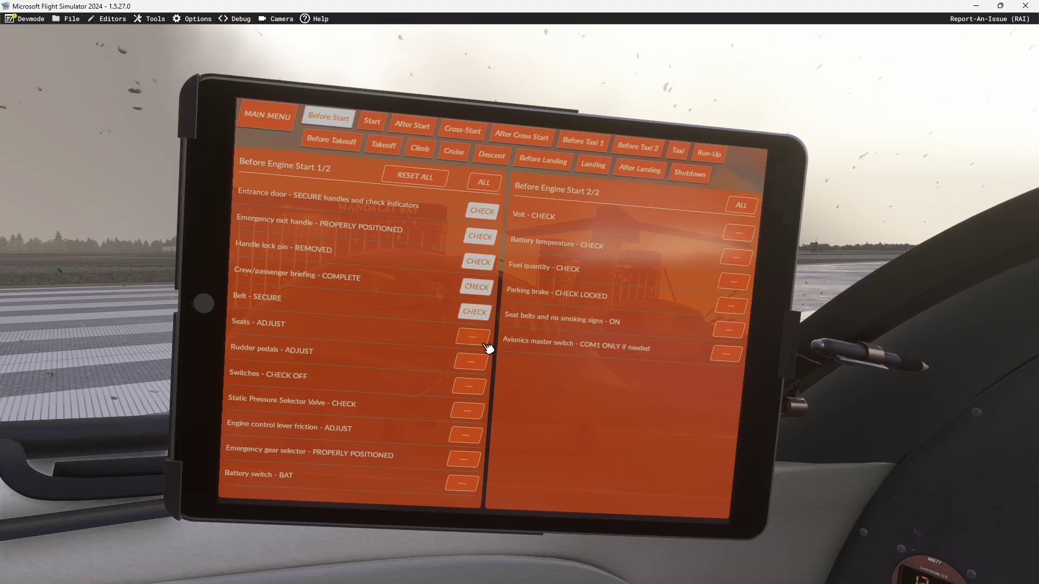
{"action": "left_click", "coordinate": [484, 184]}
{"action": "left_click", "coordinate": [731, 211]}
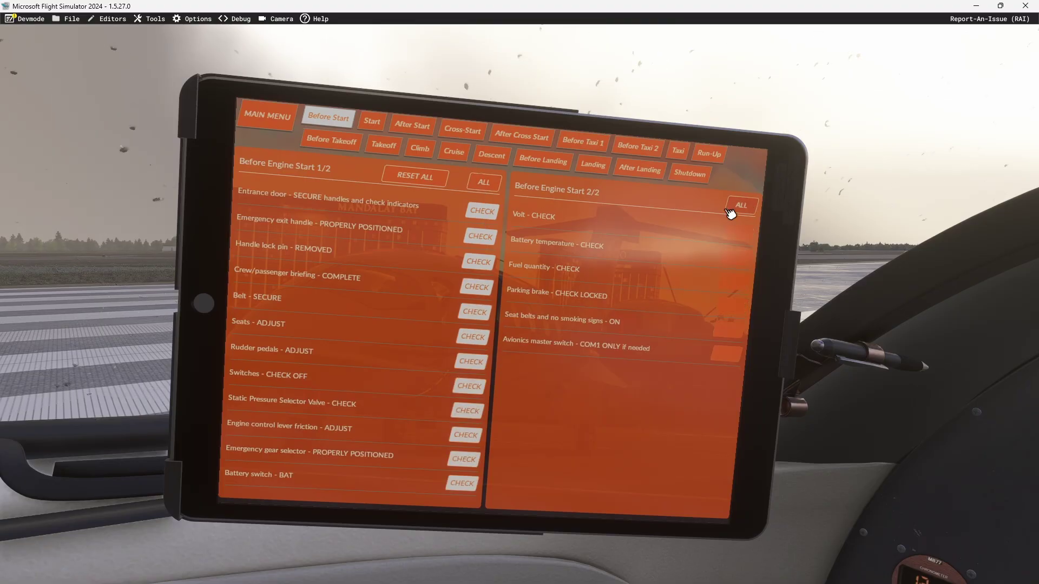
Step: Mark the Engine Starting and Post-Start Checks lists complete
{"action": "left_click", "coordinate": [372, 121]}
{"action": "left_click", "coordinate": [739, 206]}
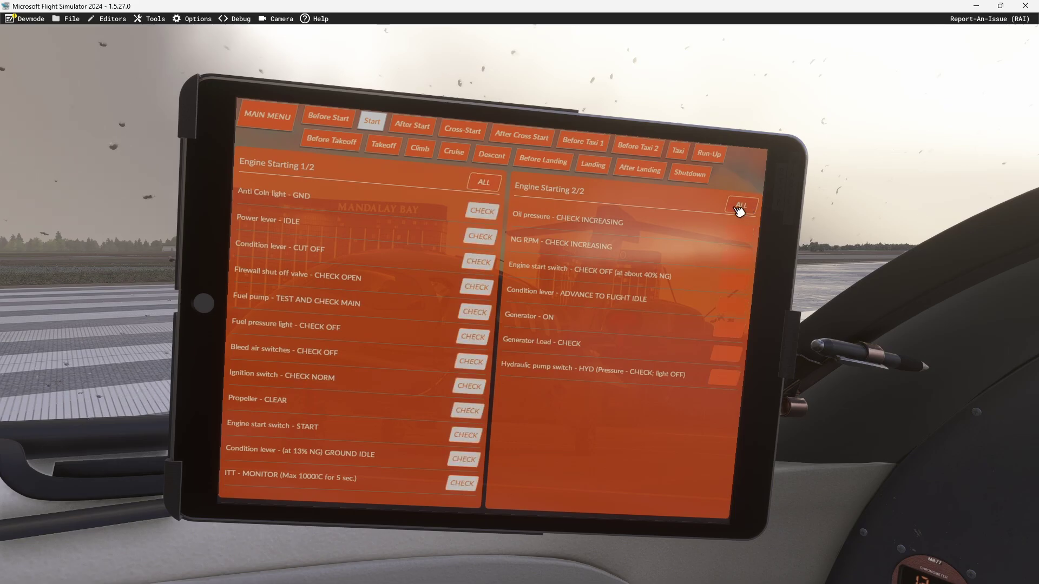
{"action": "left_click", "coordinate": [409, 128]}
{"action": "left_click", "coordinate": [478, 186]}
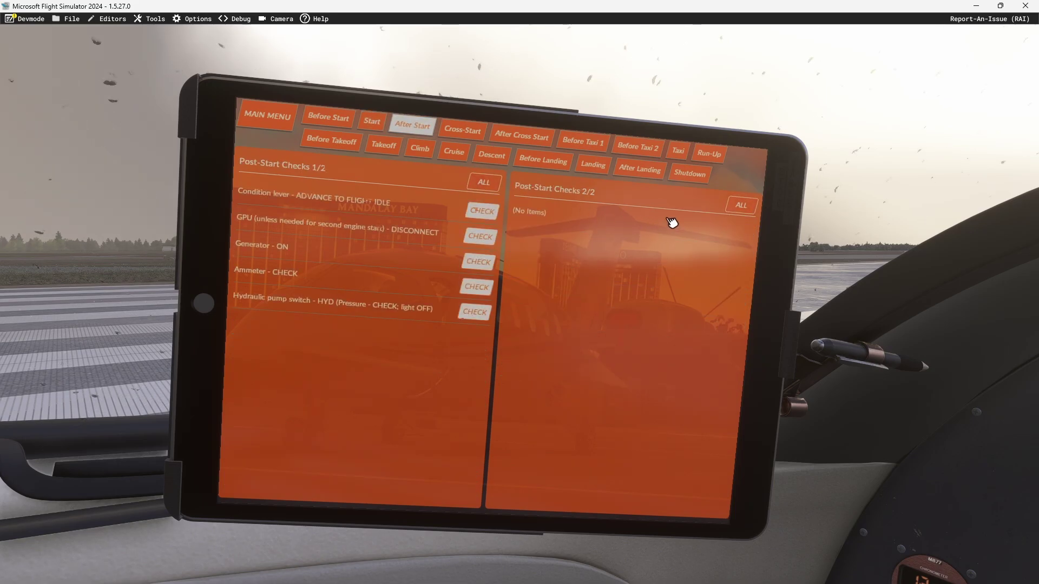
Step: Skip past Cross-Start and After Cross Start, then complete Before Taxi 1, Before Taxi 2 and Taxi
{"action": "left_click", "coordinate": [462, 130]}
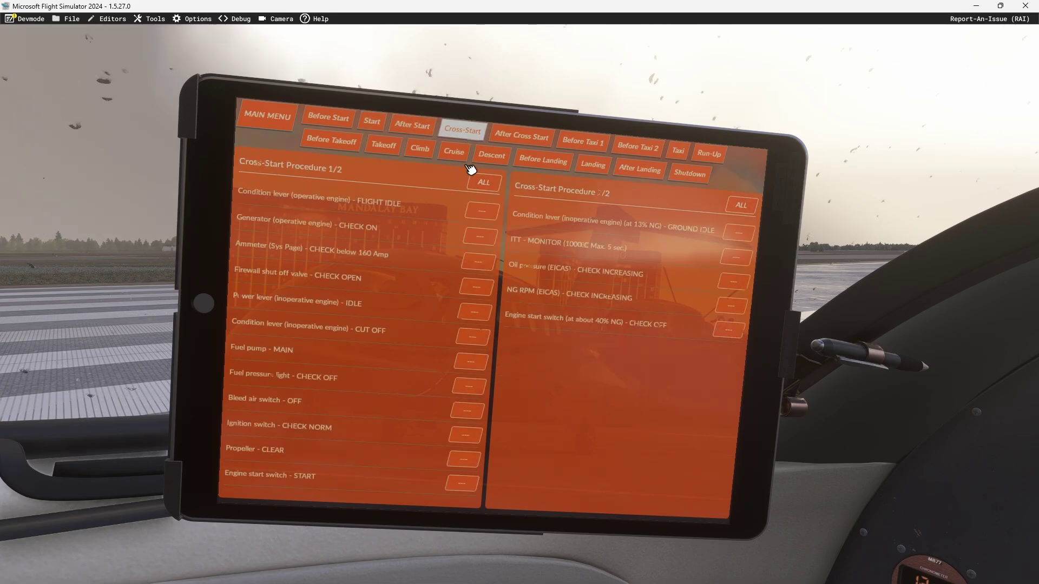
{"action": "left_click", "coordinate": [522, 143]}
{"action": "left_click", "coordinate": [586, 146]}
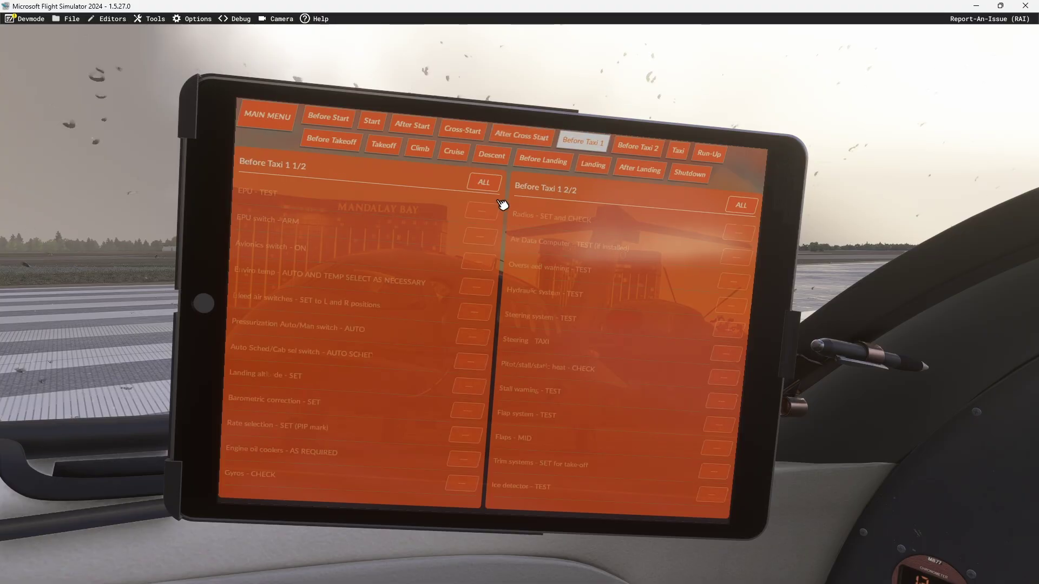
{"action": "left_click", "coordinate": [749, 207]}
{"action": "left_click", "coordinate": [638, 147]}
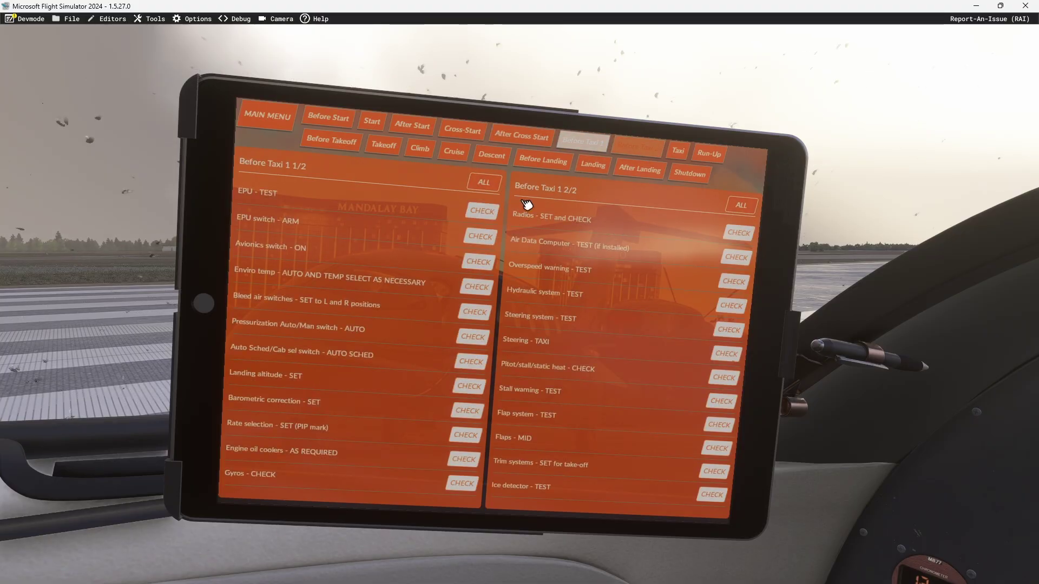
{"action": "left_click", "coordinate": [480, 187]}
{"action": "left_click", "coordinate": [739, 208]}
{"action": "left_click", "coordinate": [678, 151]}
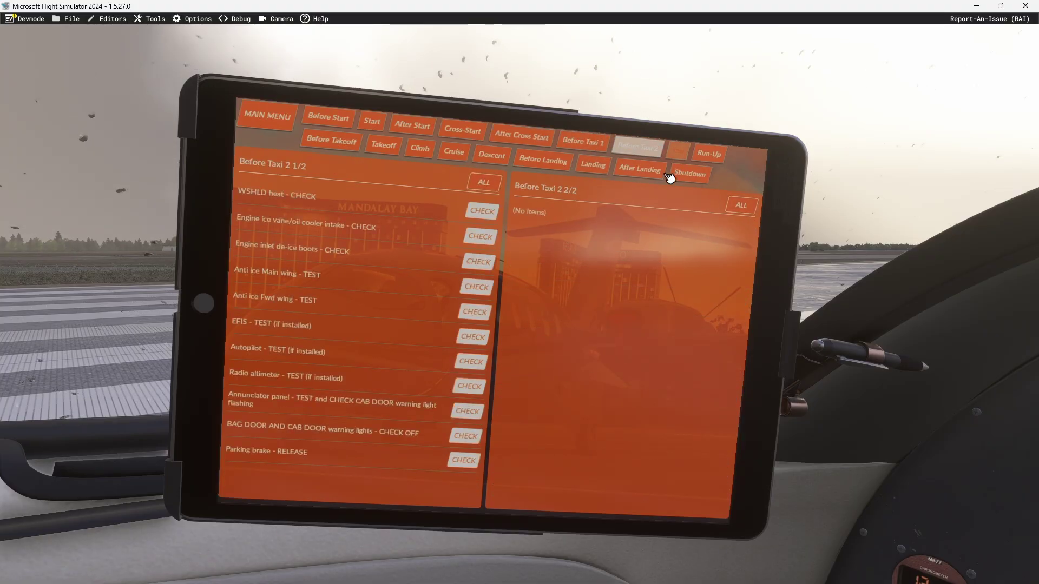
{"action": "left_click", "coordinate": [486, 185]}
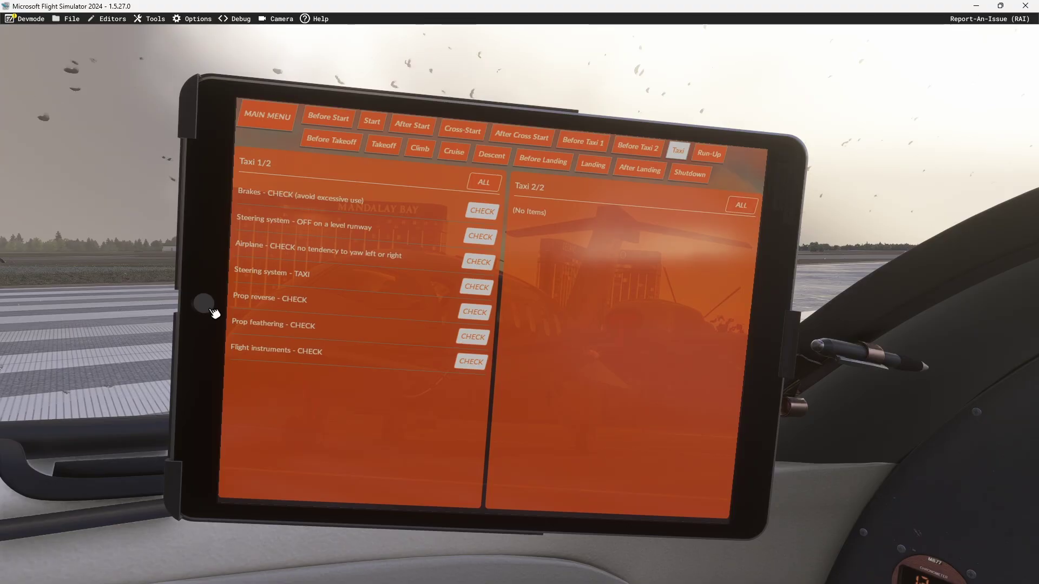
Step: Leave the checklist for the tablet home screen and reopen the Weight & Balance app
{"action": "left_click", "coordinate": [280, 126]}
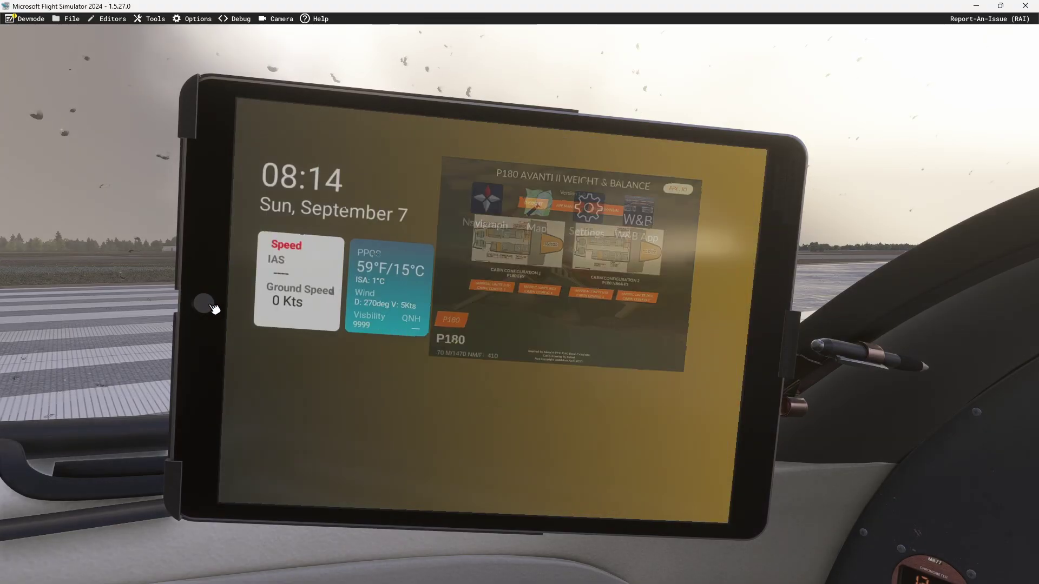
{"action": "left_click", "coordinate": [592, 222]}
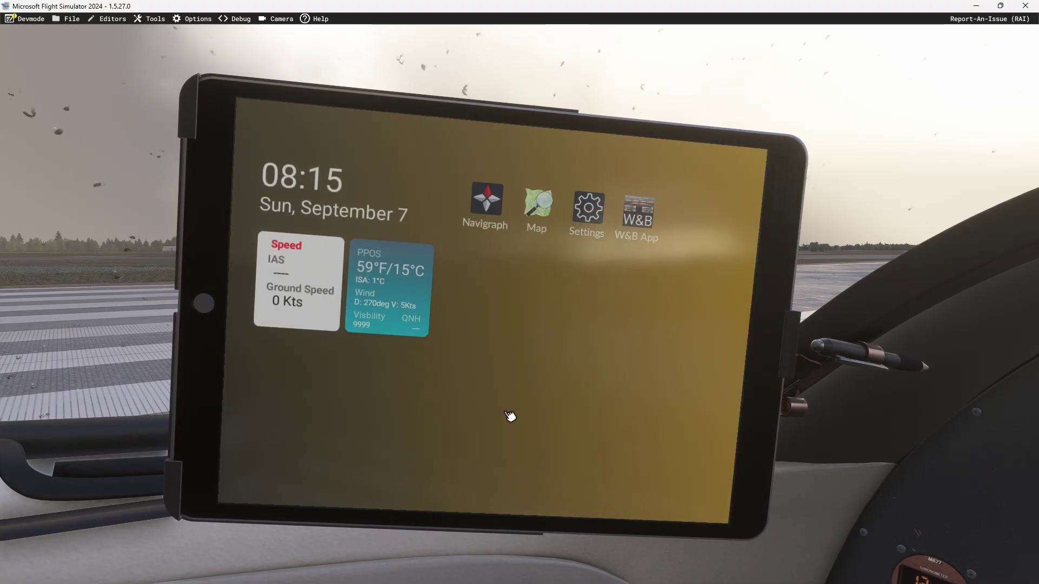
{"action": "left_click", "coordinate": [206, 303]}
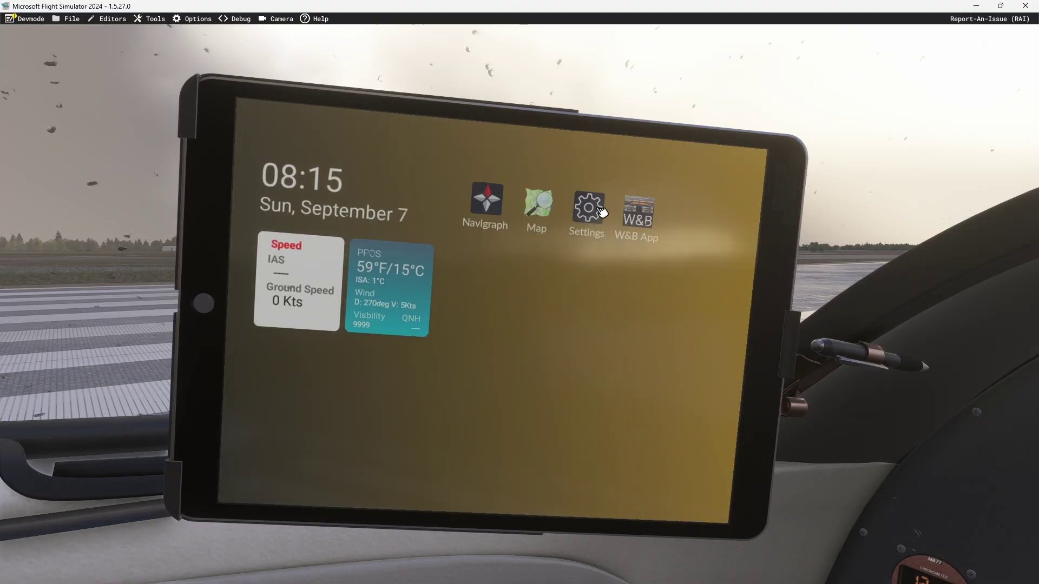
{"action": "left_click", "coordinate": [640, 212]}
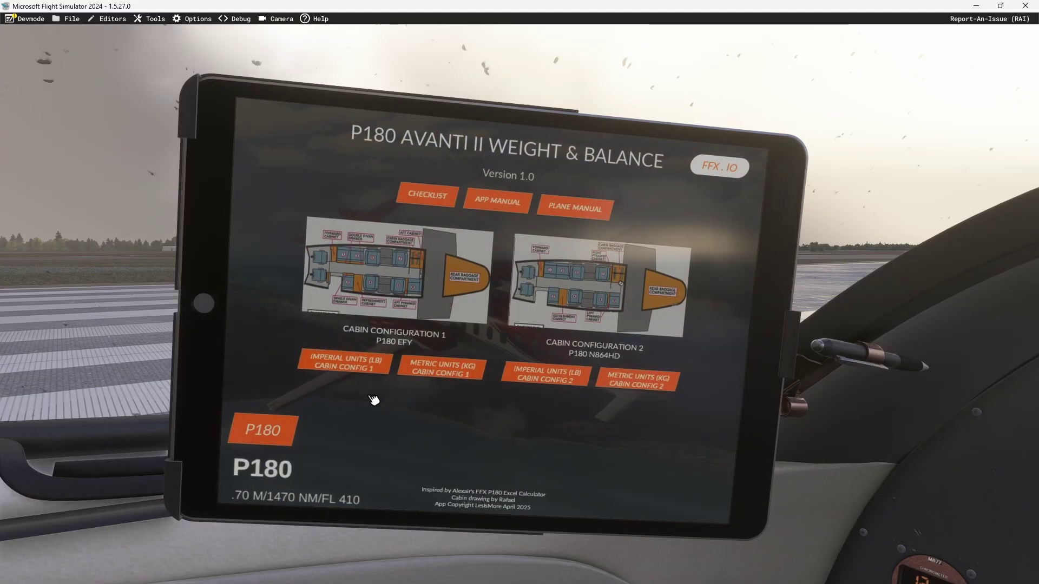
Step: Reset all Before Start checklist items, then open the imperial (lb) cabin config 1 form from the main menu
{"action": "left_click", "coordinate": [436, 199]}
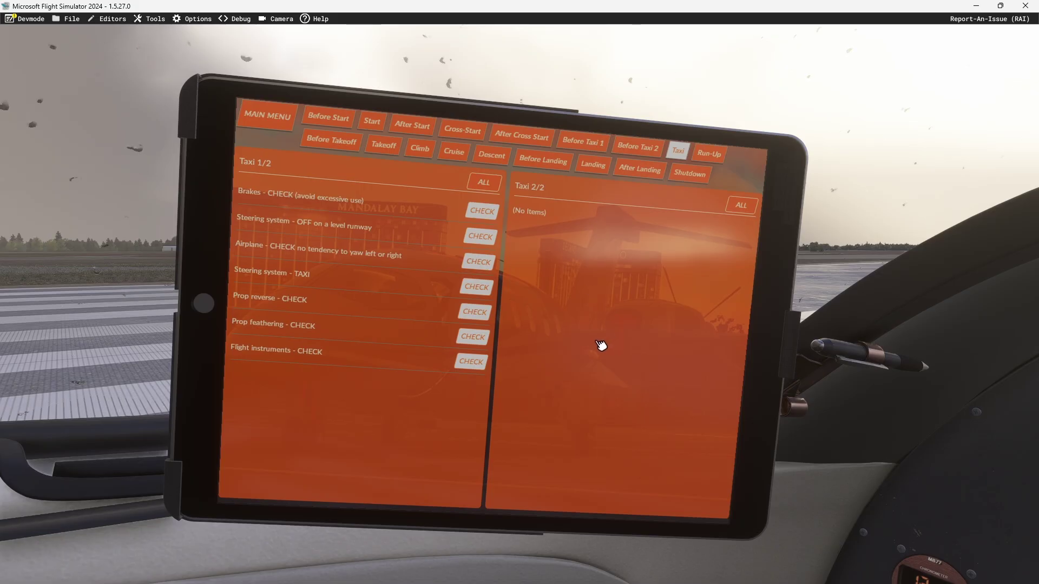
{"action": "left_click", "coordinate": [329, 116]}
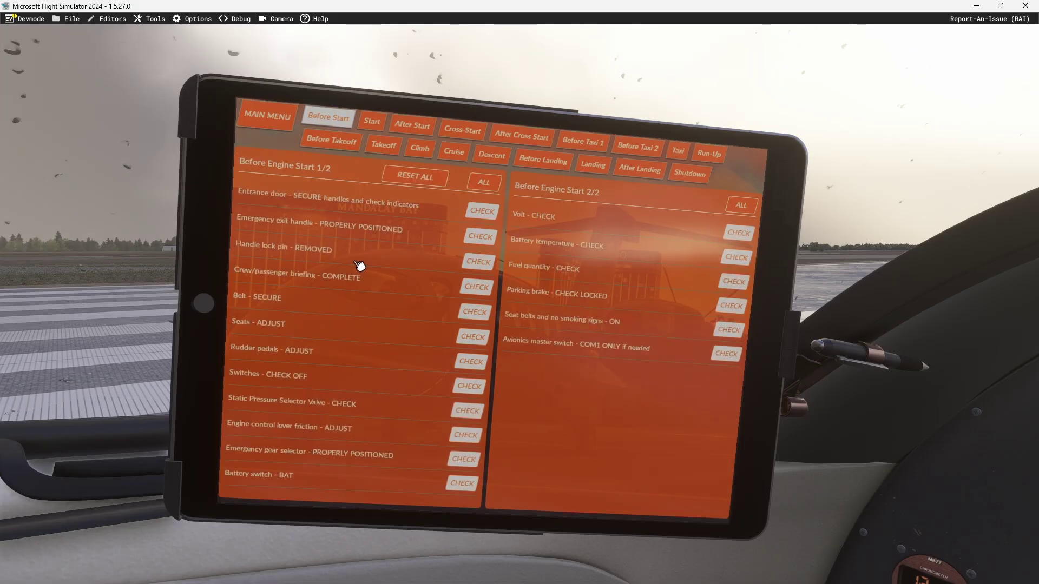
{"action": "left_click", "coordinate": [440, 180]}
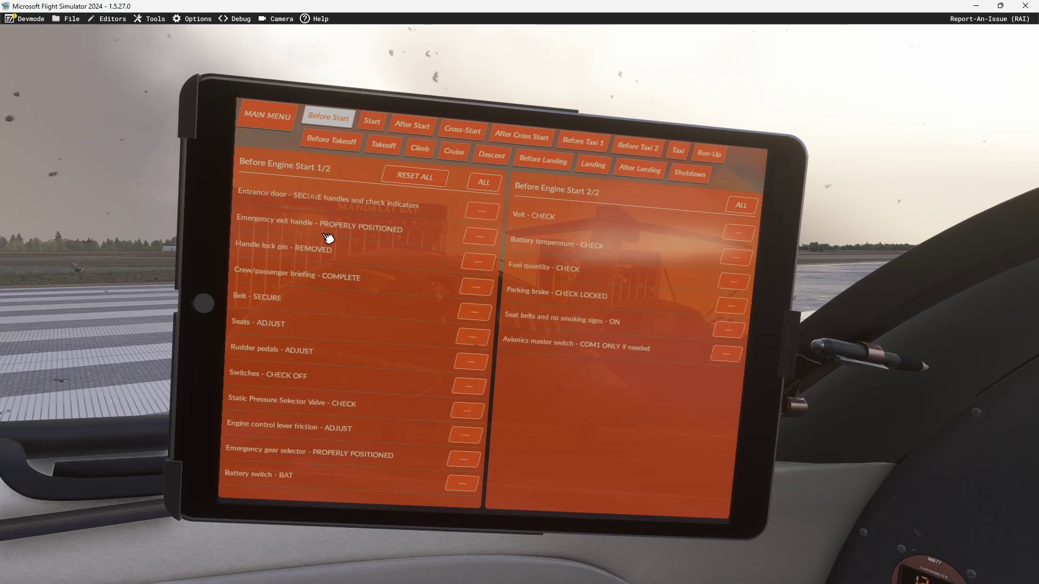
{"action": "left_click", "coordinate": [288, 128]}
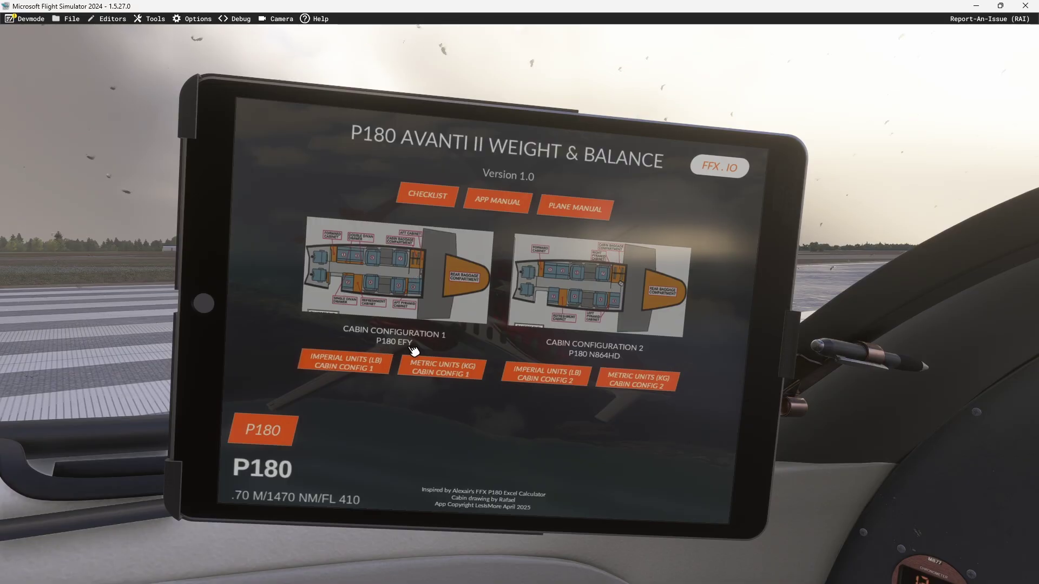
{"action": "left_click", "coordinate": [349, 365]}
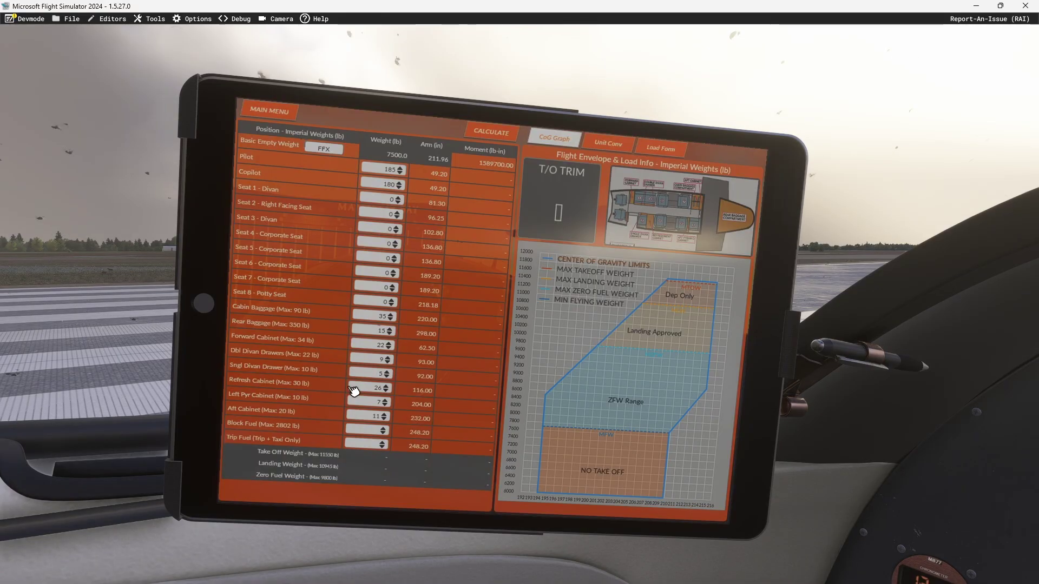
Step: Try the N864HD airframe for Basic Empty Weight, then settle back on FFX at 7500.0 lb
{"action": "left_click", "coordinate": [323, 149]}
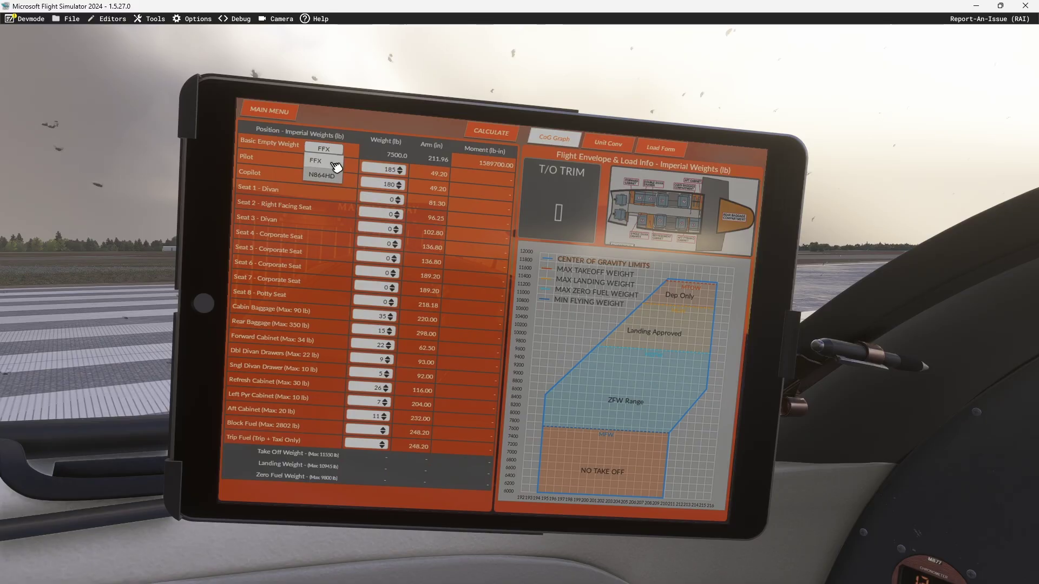
{"action": "left_click", "coordinate": [335, 167]}
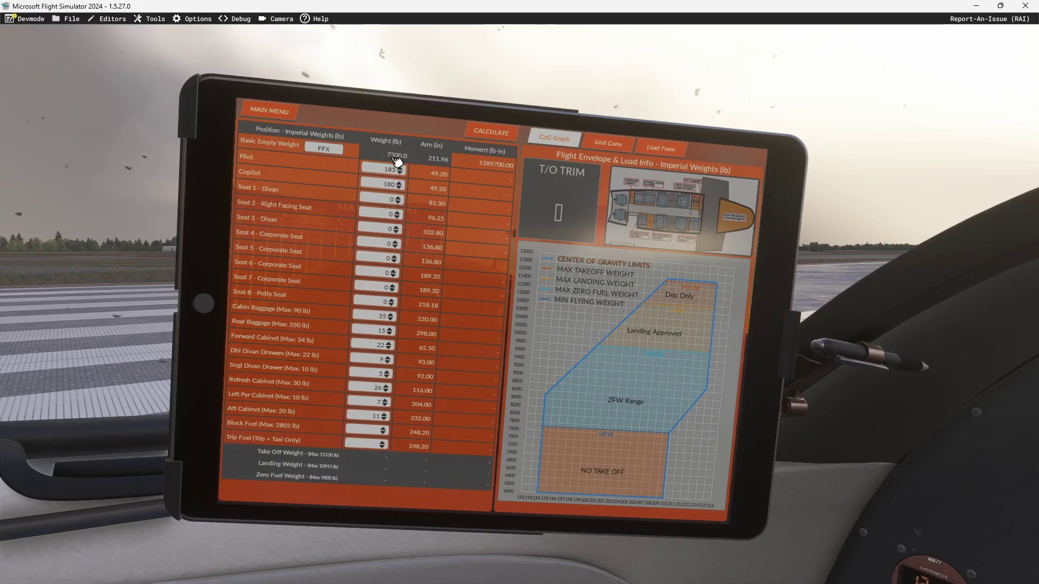
{"action": "left_click", "coordinate": [336, 154]}
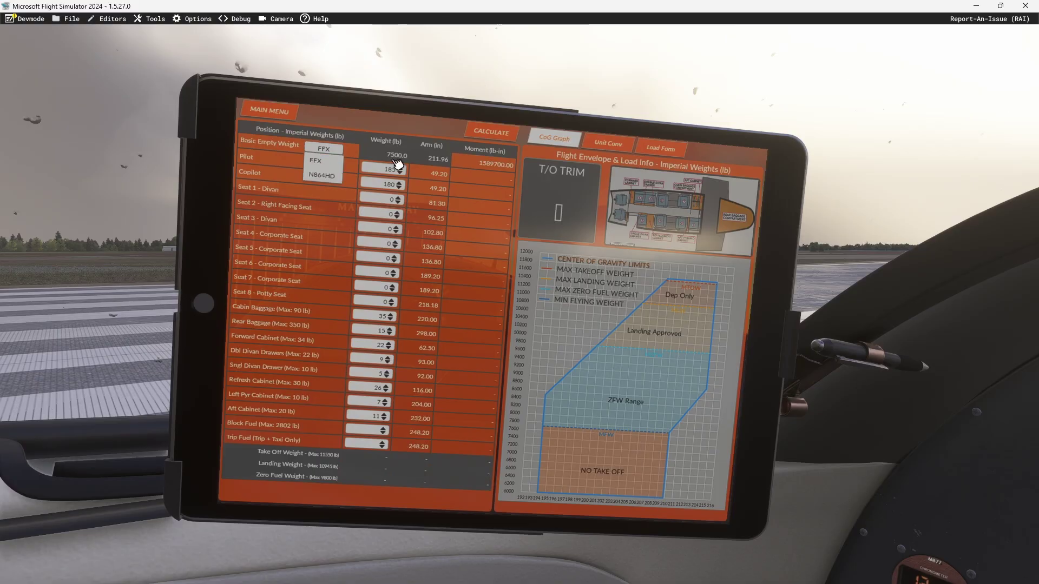
{"action": "left_click", "coordinate": [337, 180]}
{"action": "left_click", "coordinate": [327, 150]}
{"action": "left_click", "coordinate": [330, 166]}
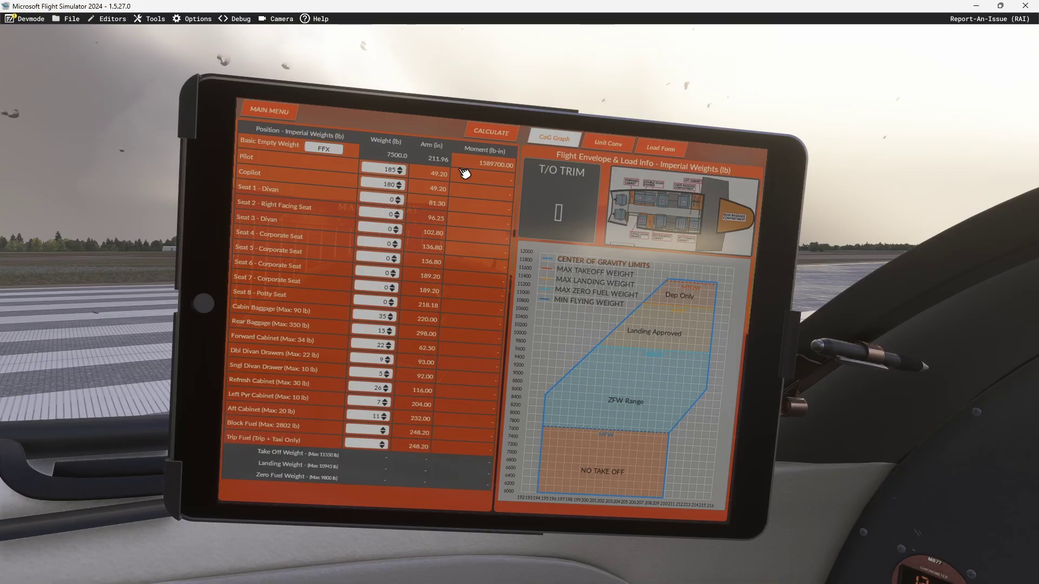
{"action": "left_click", "coordinate": [393, 172]}
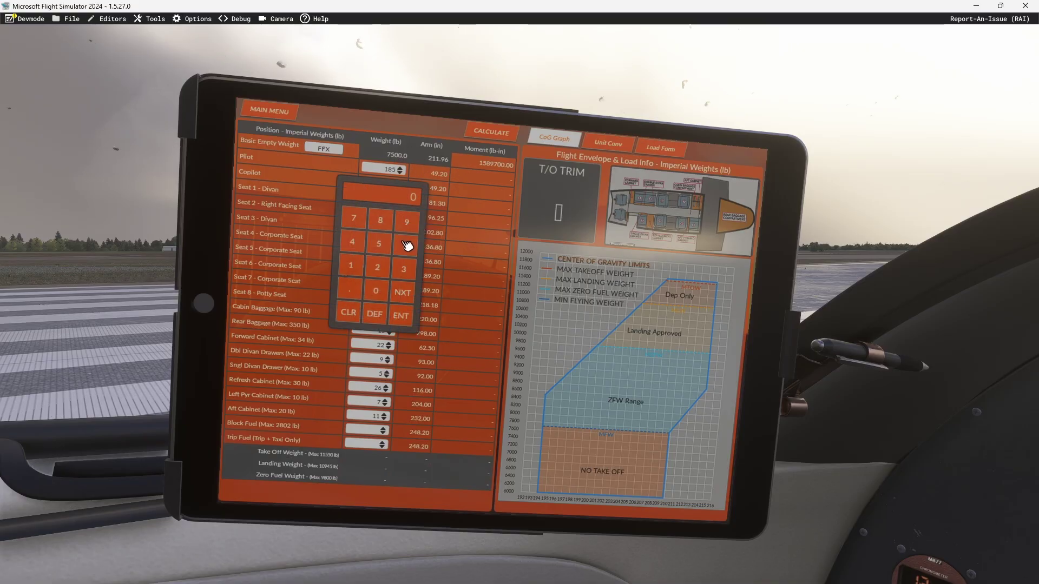
Step: Enter the pilot weight as 195 lb
{"action": "left_click", "coordinate": [352, 266]}
{"action": "left_click", "coordinate": [406, 222]}
{"action": "left_click", "coordinate": [378, 243]}
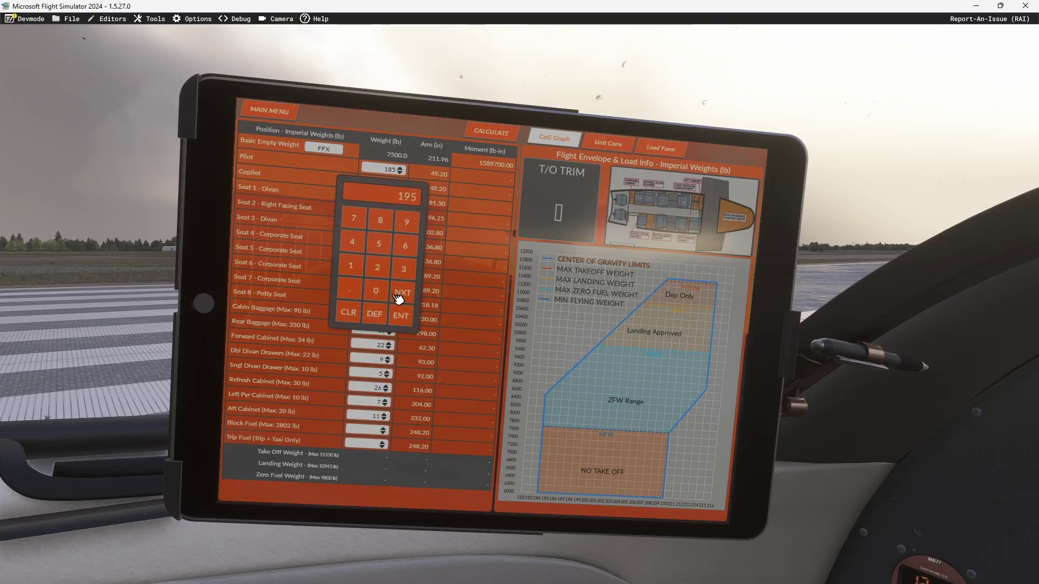
{"action": "left_click", "coordinate": [402, 292]}
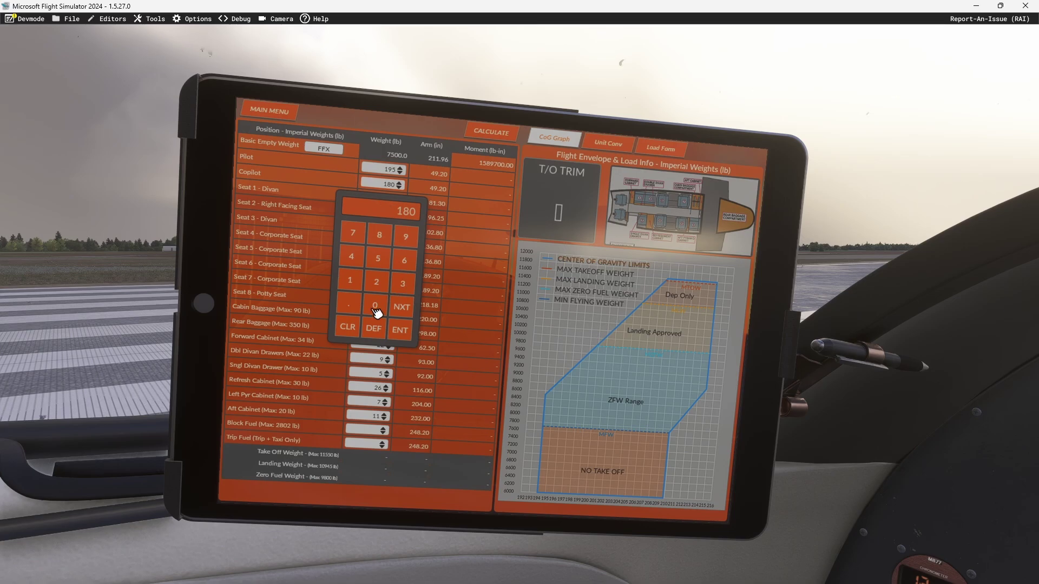
Step: Enter the copilot weight as 172 lb, clearing and redoing a garbled entry
{"action": "left_click", "coordinate": [359, 287]}
{"action": "left_click", "coordinate": [352, 234]}
{"action": "left_click", "coordinate": [378, 282]}
{"action": "left_click", "coordinate": [358, 329]}
{"action": "left_click", "coordinate": [374, 329]}
{"action": "left_click", "coordinate": [350, 279]}
{"action": "left_click", "coordinate": [353, 234]}
{"action": "left_click", "coordinate": [379, 284]}
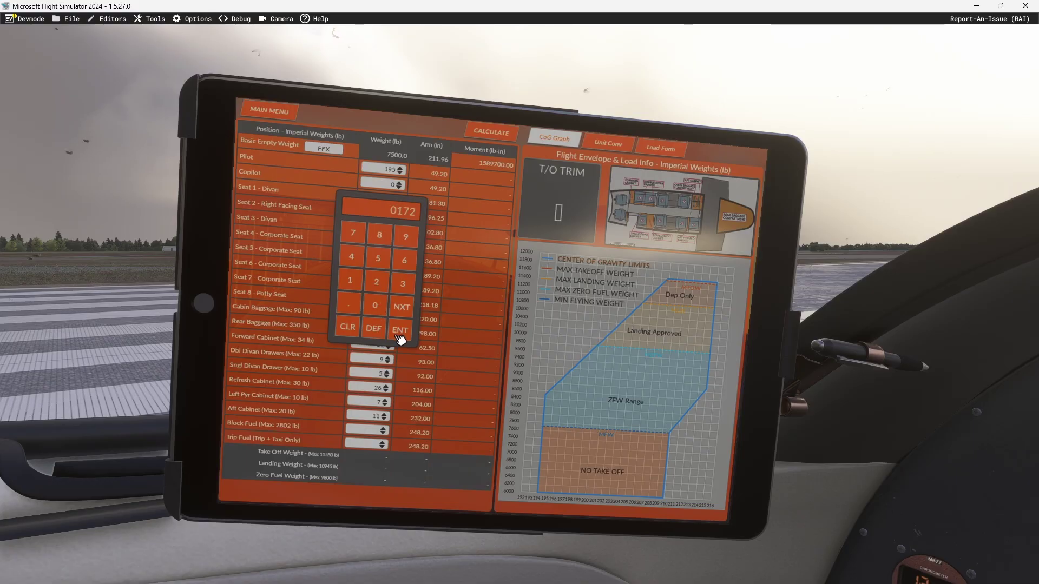
{"action": "left_click", "coordinate": [401, 330]}
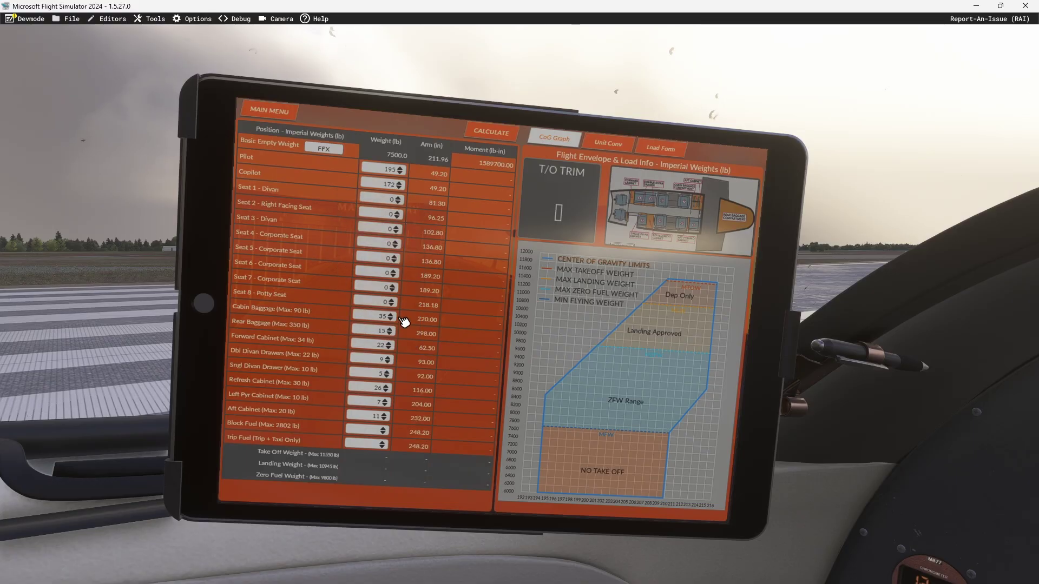
Step: Set Seat 1 to 123 lb and Seat 2 to 40 lb, leaving seats 3–6 at zero
{"action": "left_click", "coordinate": [386, 203]}
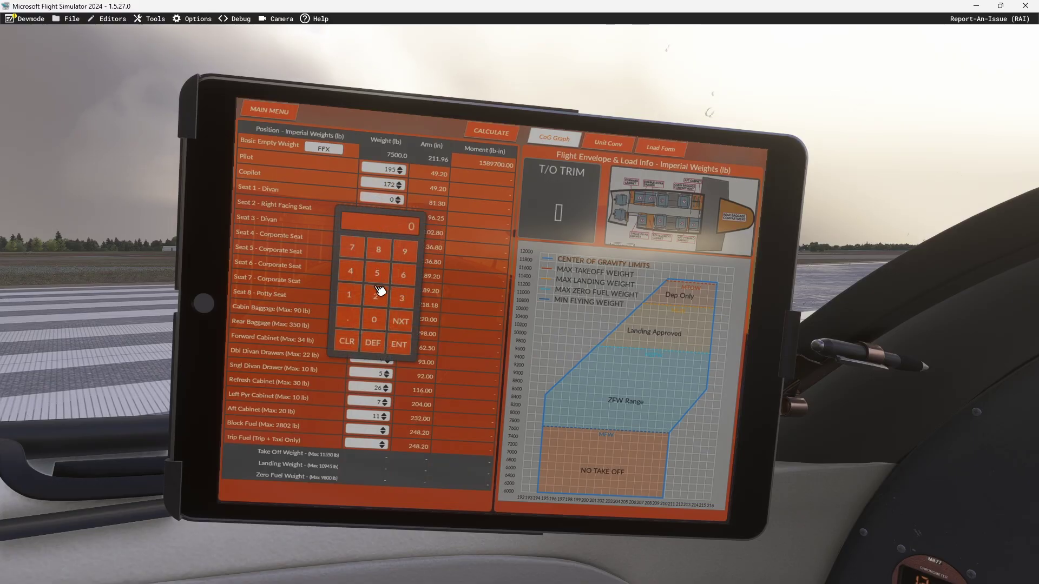
{"action": "left_click", "coordinate": [350, 294]}
{"action": "left_click", "coordinate": [375, 296]}
{"action": "left_click", "coordinate": [400, 299]}
{"action": "left_click", "coordinate": [409, 328]}
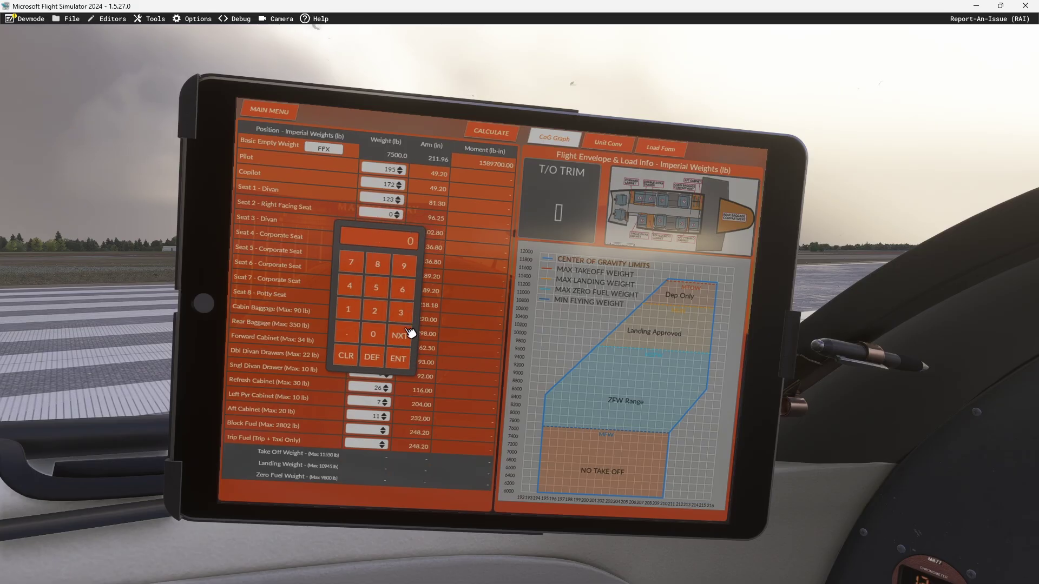
{"action": "left_click", "coordinate": [352, 294]}
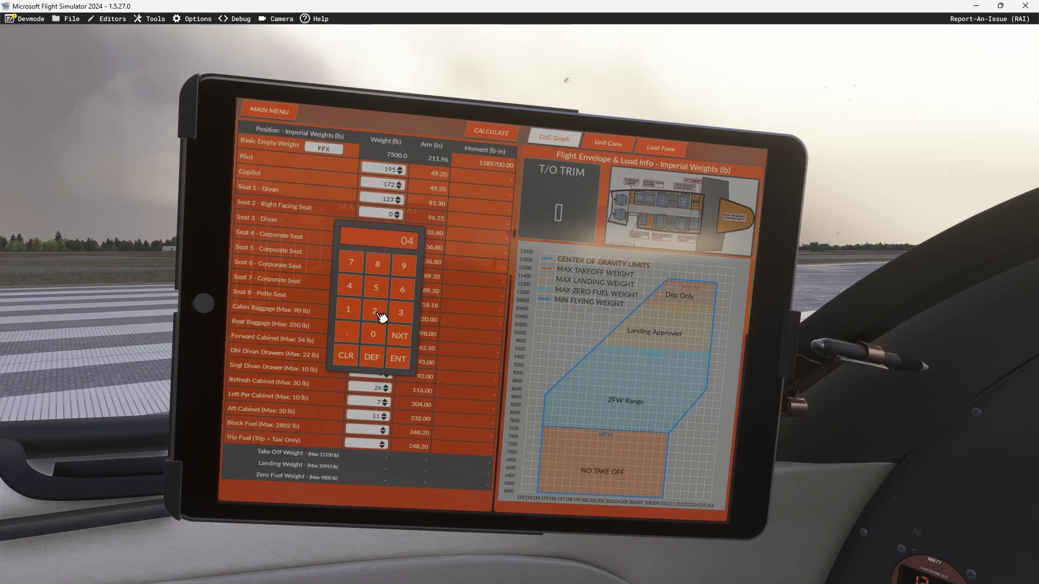
{"action": "left_click", "coordinate": [380, 339]}
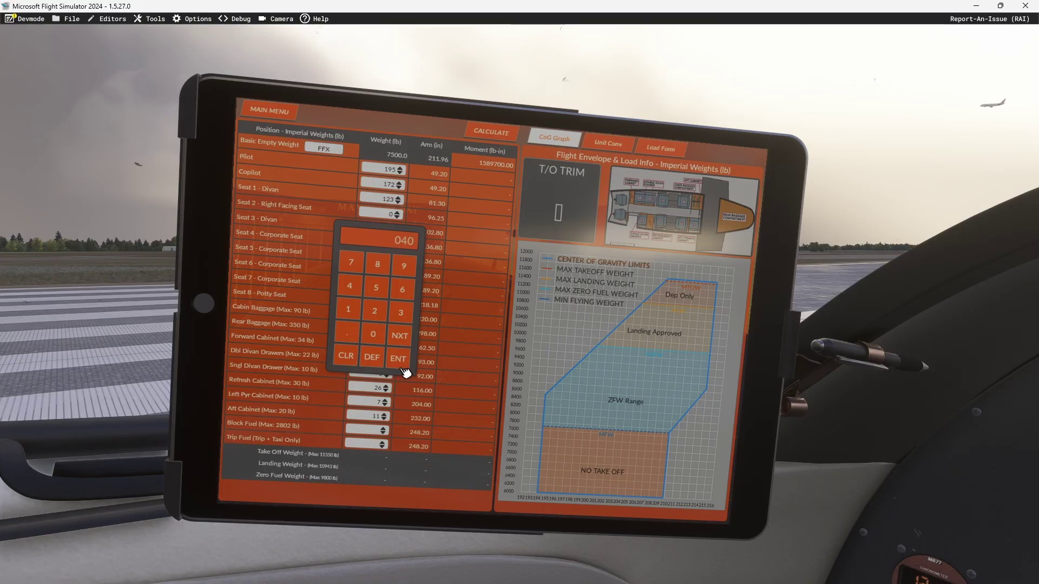
{"action": "left_click", "coordinate": [400, 337]}
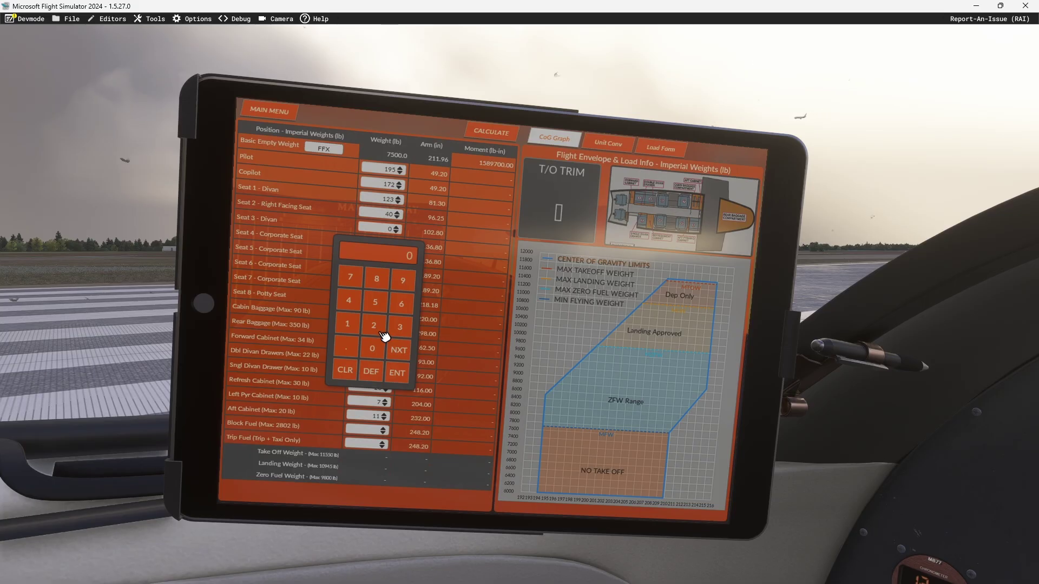
{"action": "left_click", "coordinate": [402, 373]}
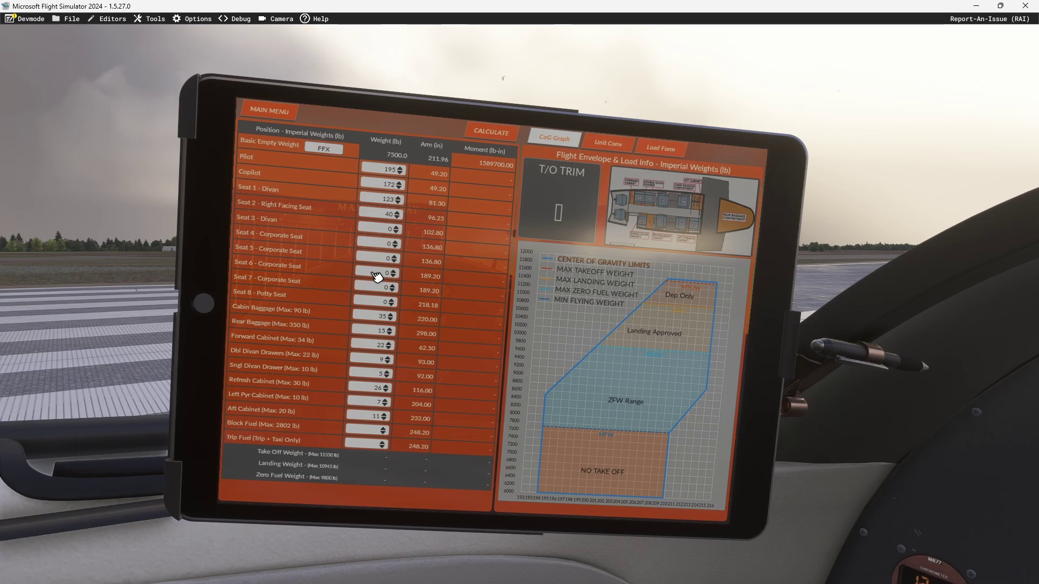
Step: Enter 210 lb for Seat 7
{"action": "left_click", "coordinate": [377, 277]}
{"action": "left_click", "coordinate": [370, 368]}
{"action": "left_click", "coordinate": [344, 366]}
{"action": "left_click", "coordinate": [370, 392]}
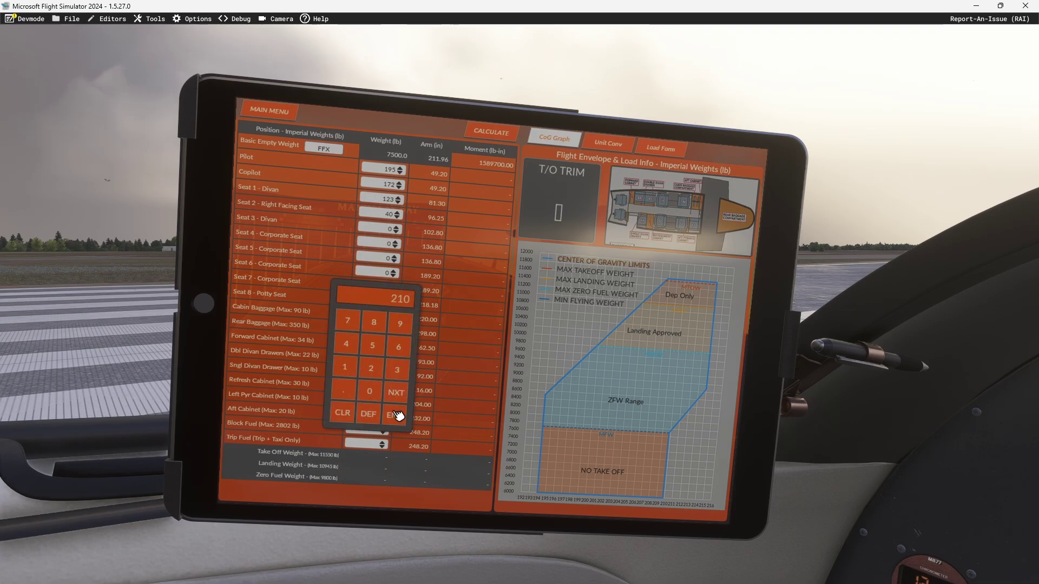
{"action": "left_click", "coordinate": [398, 413]}
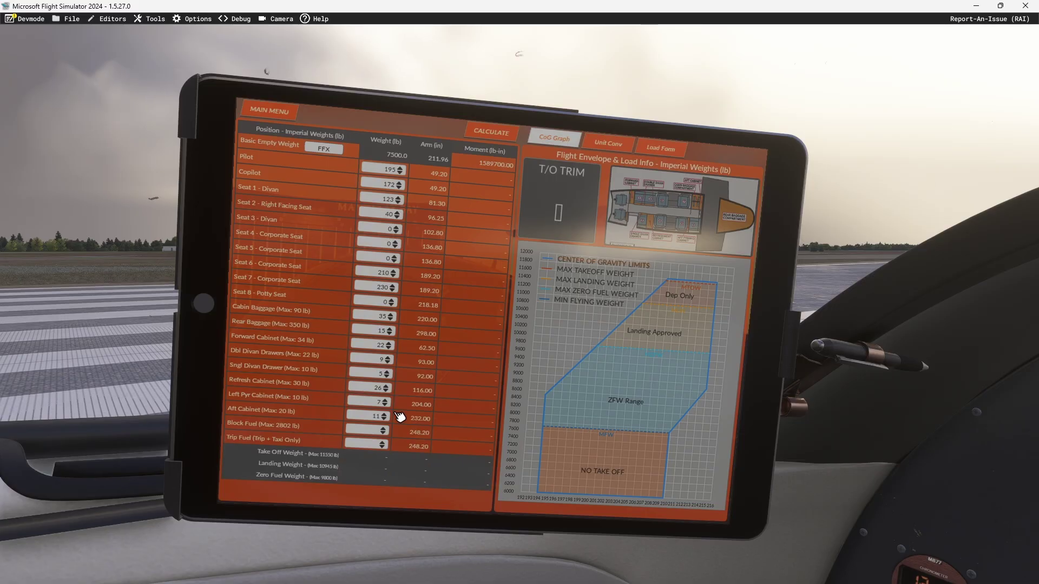
{"action": "left_click", "coordinate": [363, 431]}
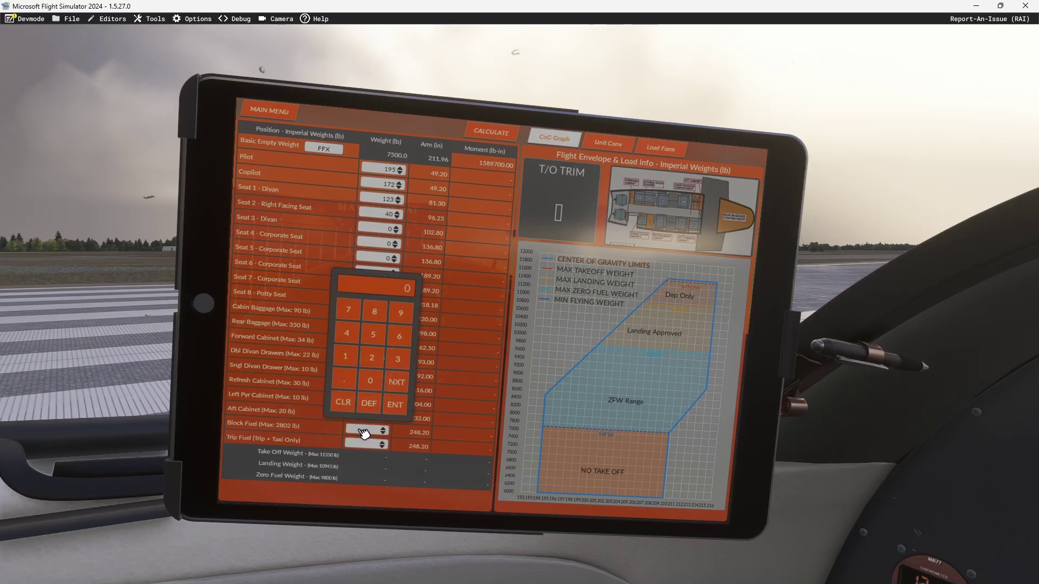
Step: Set block fuel to 2100 lb, calculate, and dismiss the empty trip fuel warning
{"action": "left_click", "coordinate": [372, 357]}
{"action": "left_click", "coordinate": [345, 356]}
{"action": "left_click", "coordinate": [370, 380]}
{"action": "left_click", "coordinate": [370, 381]}
{"action": "left_click", "coordinate": [394, 412]}
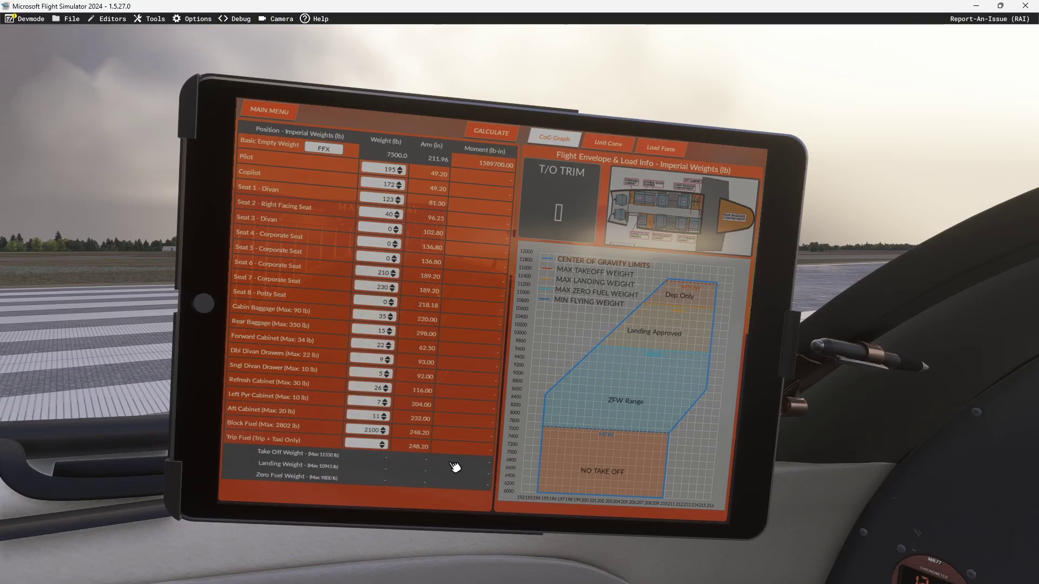
{"action": "left_click", "coordinate": [502, 139]}
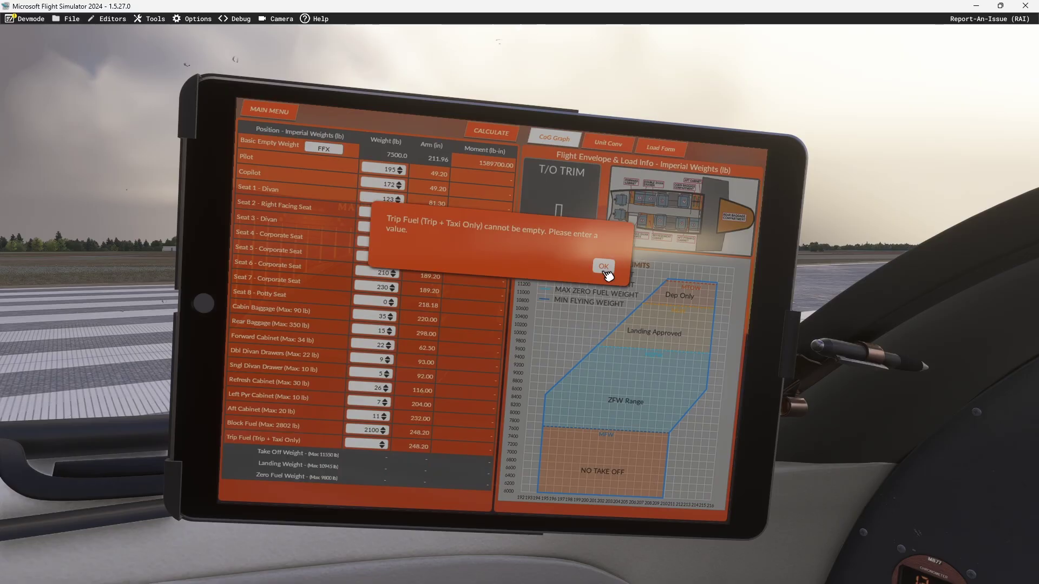
{"action": "left_click", "coordinate": [604, 268]}
Step: Enter 2200 lb trip fuel and recalculate
{"action": "left_click", "coordinate": [379, 444]}
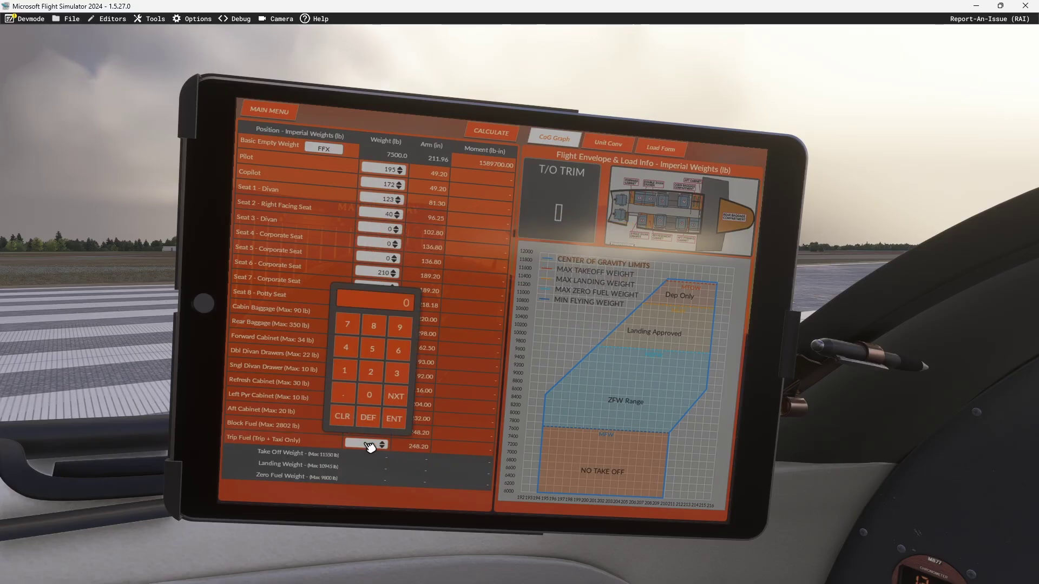
{"action": "left_click", "coordinate": [377, 374]}
{"action": "left_click", "coordinate": [376, 395]}
{"action": "left_click", "coordinate": [376, 395]}
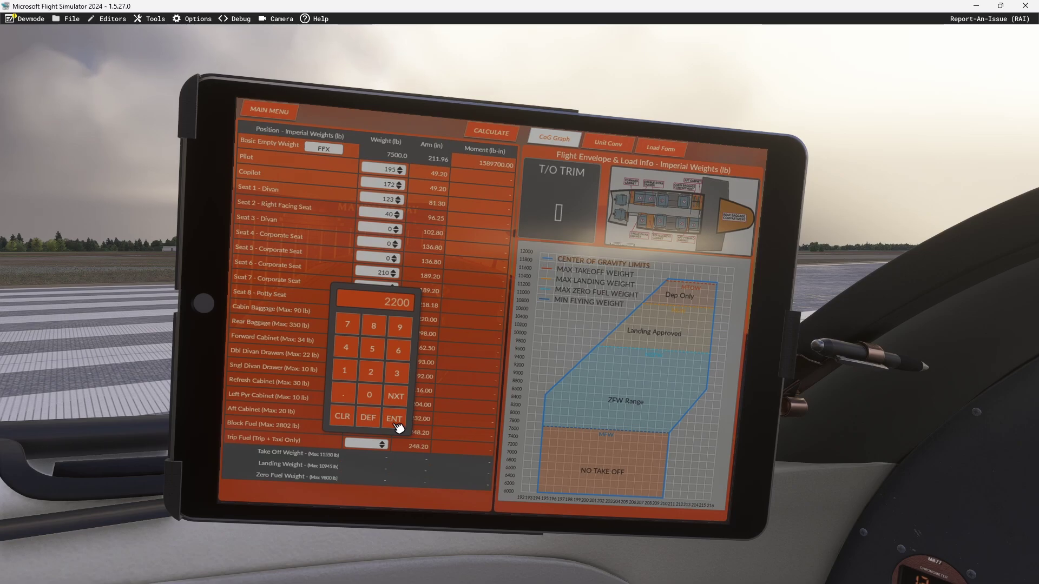
{"action": "left_click", "coordinate": [397, 424]}
{"action": "left_click", "coordinate": [491, 135]}
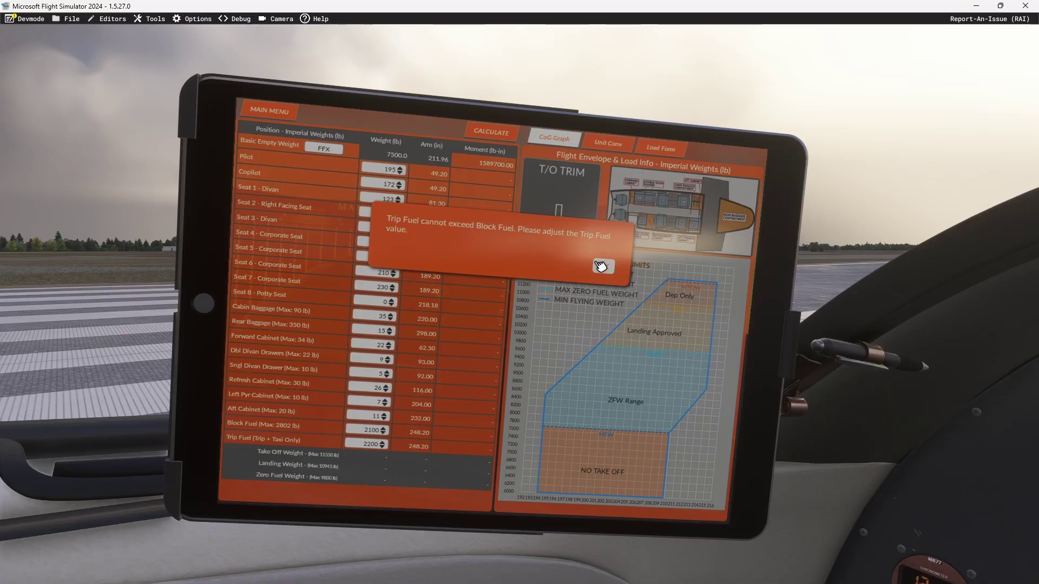
Step: Dismiss the trip-fuel-exceeds-block warning and re-enter trip fuel as 1400 lb
{"action": "left_click", "coordinate": [602, 268]}
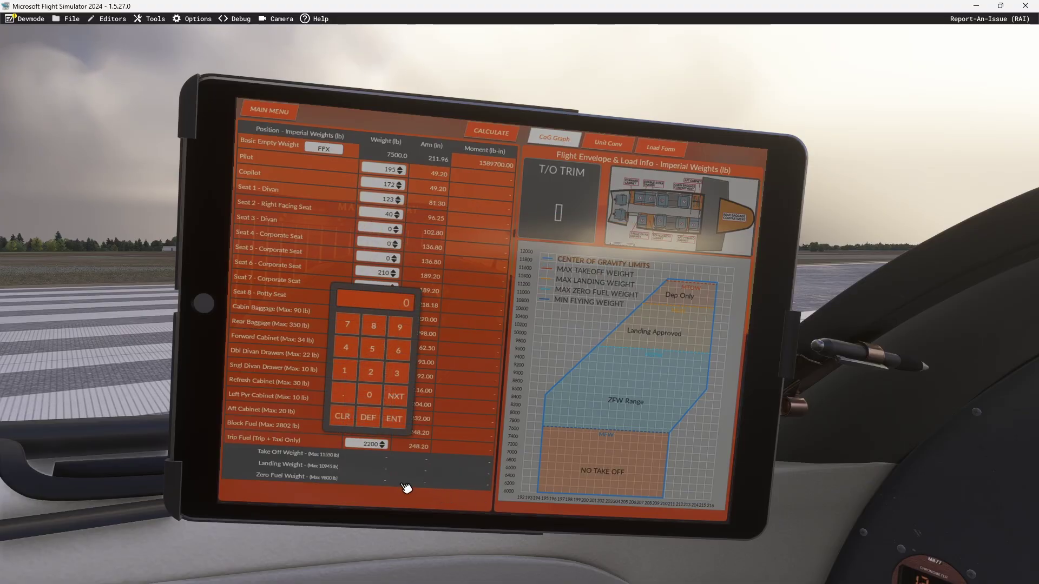
{"action": "left_click", "coordinate": [344, 371]}
{"action": "left_click", "coordinate": [347, 348]}
{"action": "left_click", "coordinate": [373, 398]}
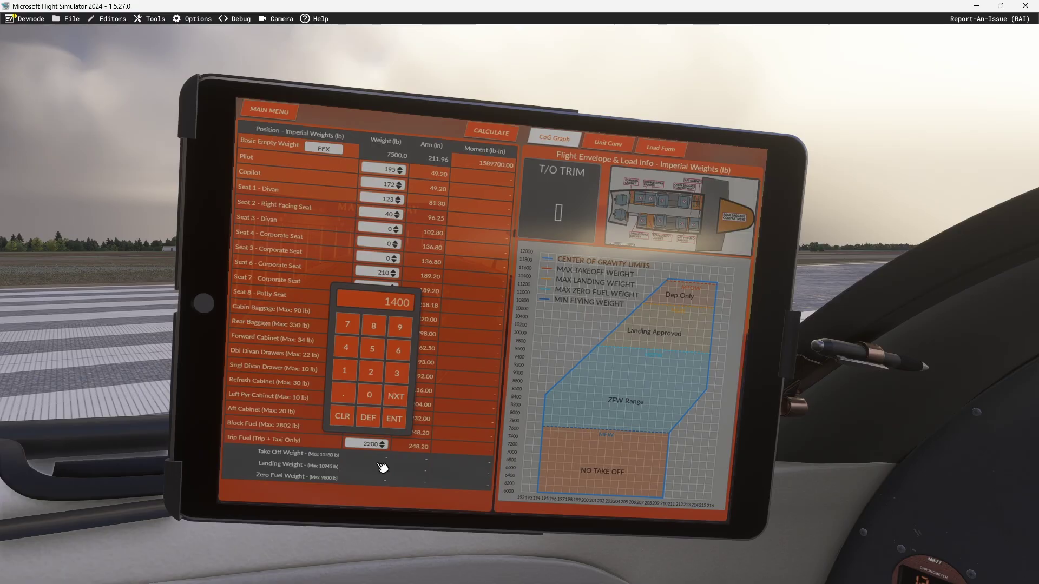
{"action": "left_click", "coordinate": [403, 399]}
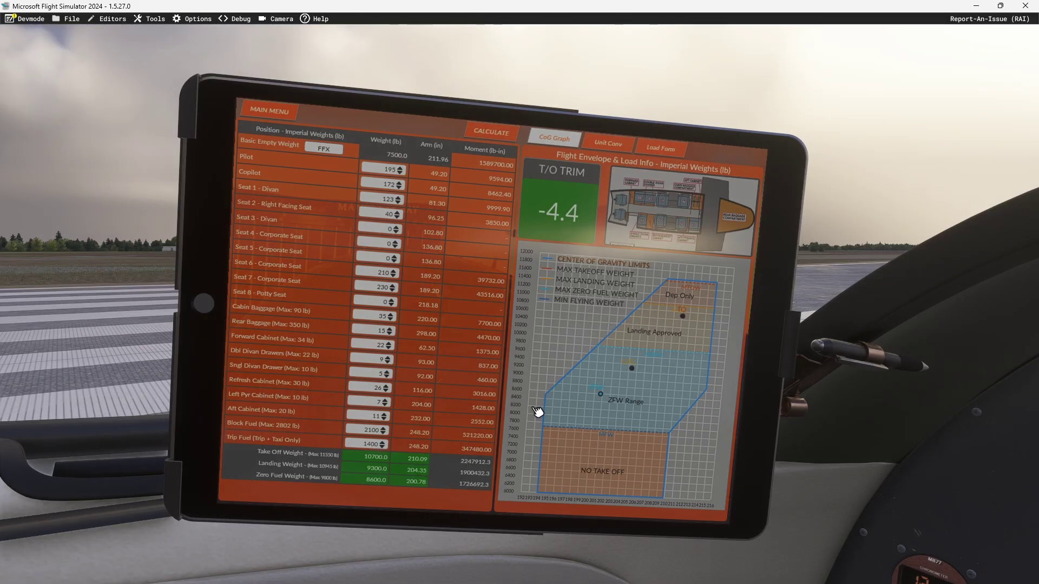
Step: Show the Loading Form listing pilot 195 lb, co-pilot 172 lb and 2100 lb fuel
{"action": "left_click", "coordinate": [667, 150]}
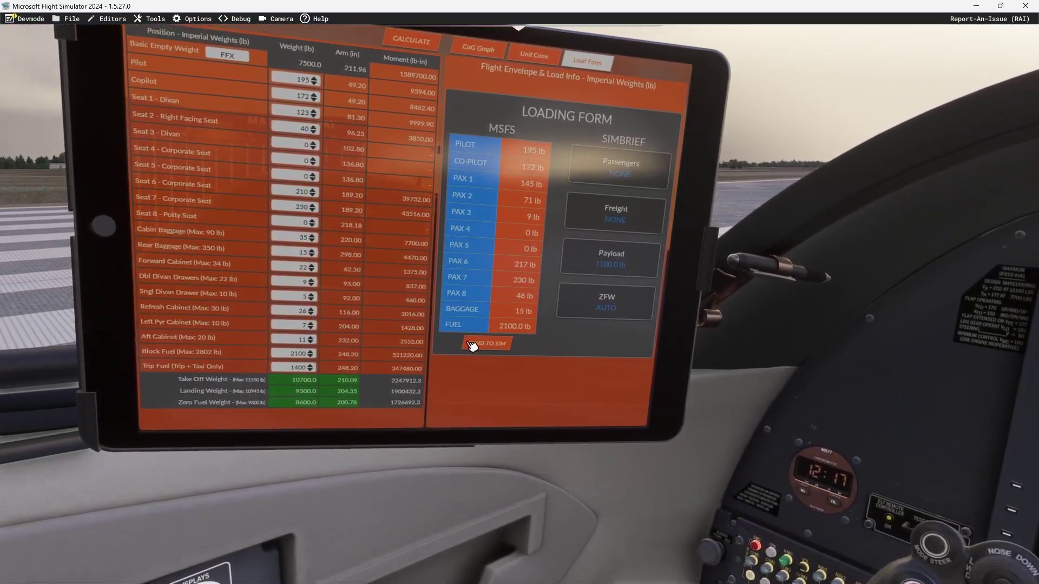
Step: Send payload and fuel to the sim, confirm, check the instrument panel, and go back to the main menu
{"action": "left_click", "coordinate": [471, 344]}
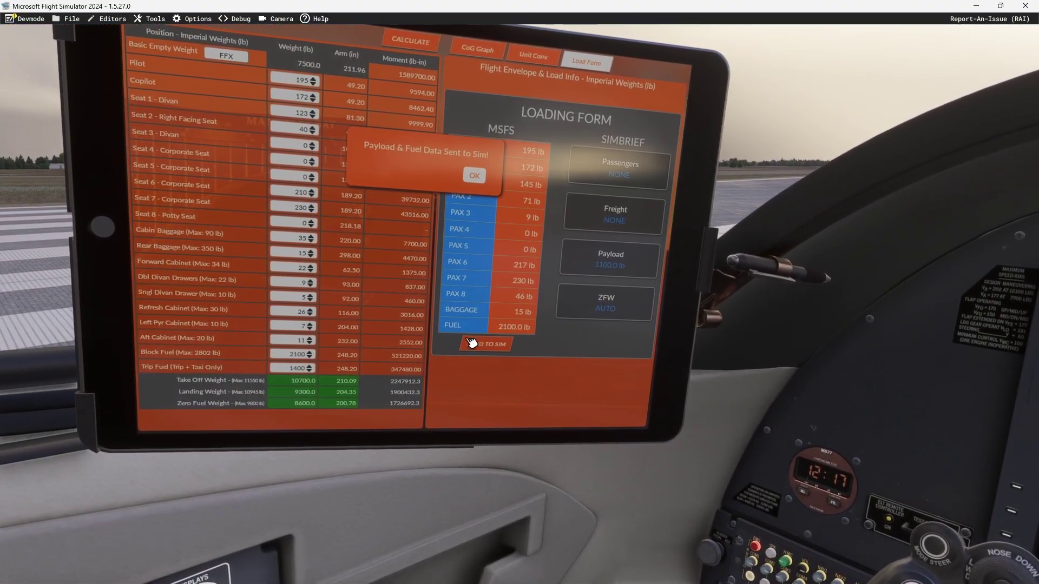
{"action": "left_click", "coordinate": [475, 177]}
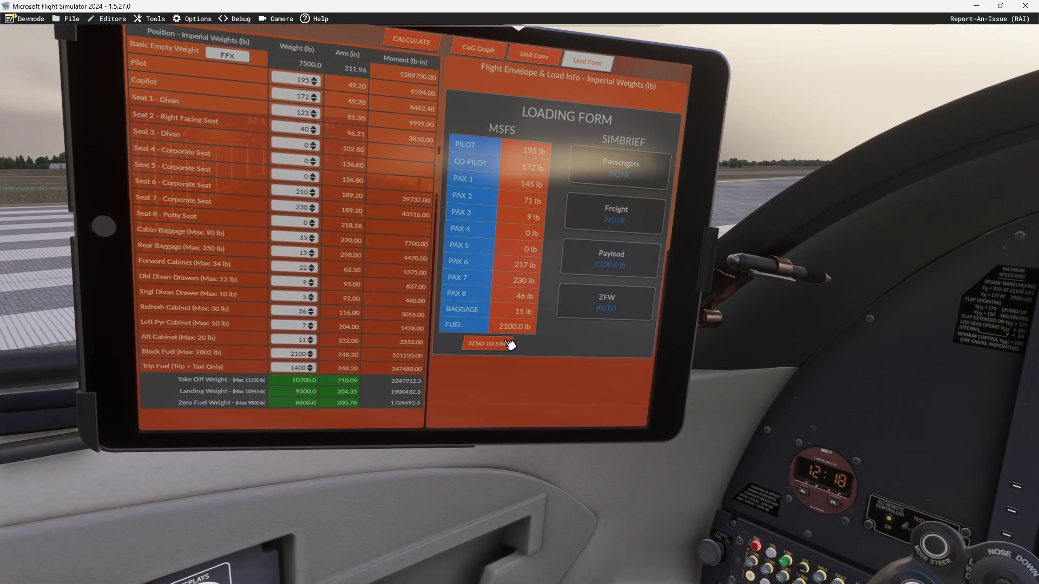
{"action": "key", "text": "ctrl+space"}
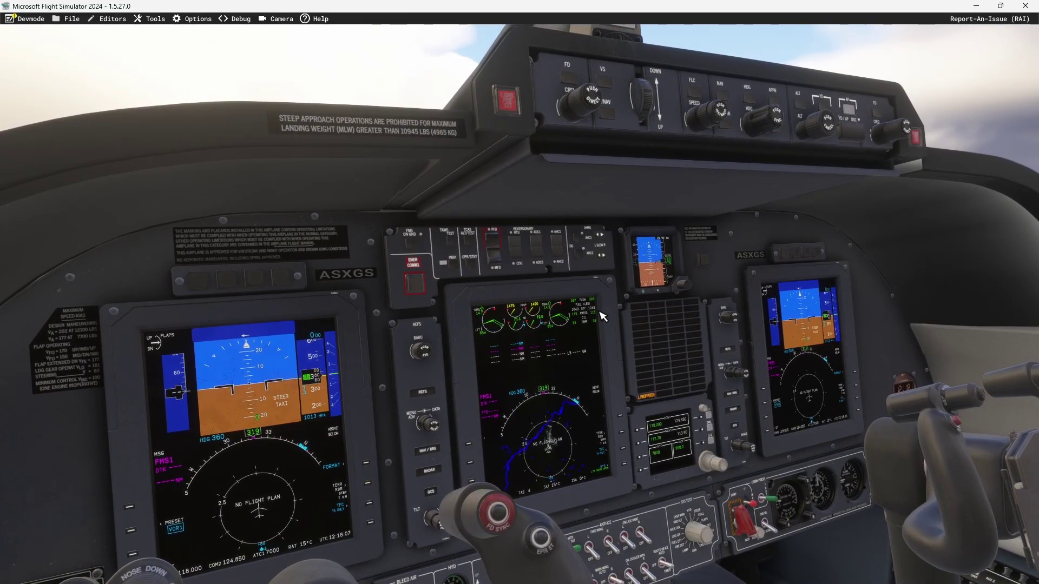
{"action": "key", "text": "alt+1"}
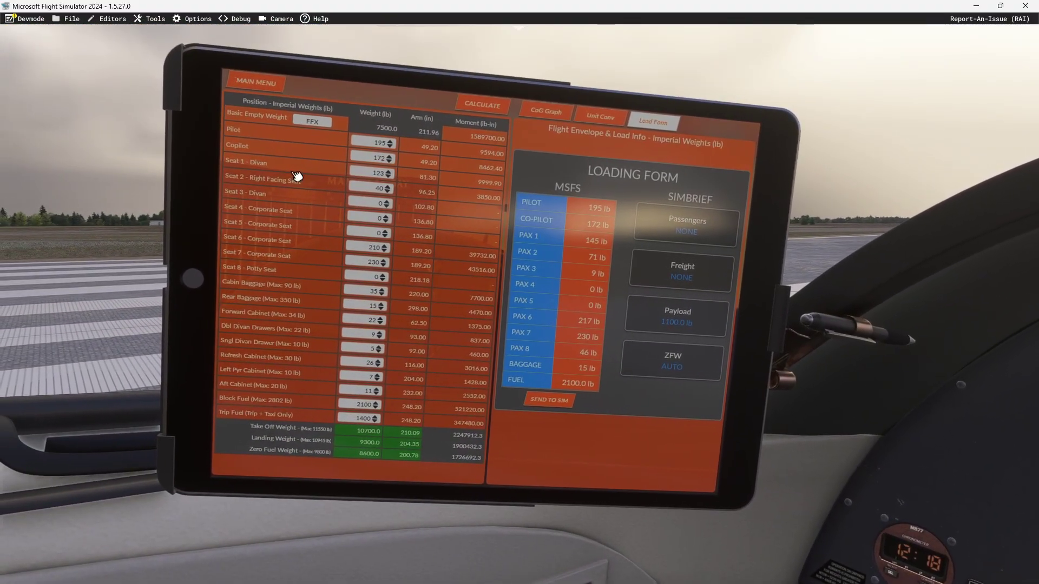
{"action": "left_click", "coordinate": [264, 87]}
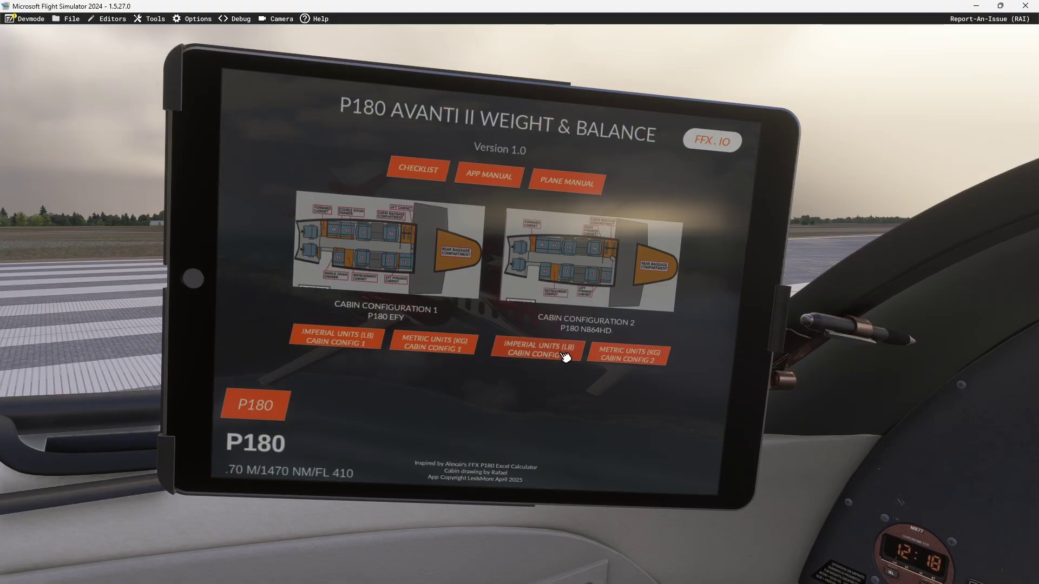
Step: View the metric (kg) cabin config 1 form, back out, and choose another cabin configuration
{"action": "left_click", "coordinate": [450, 352]}
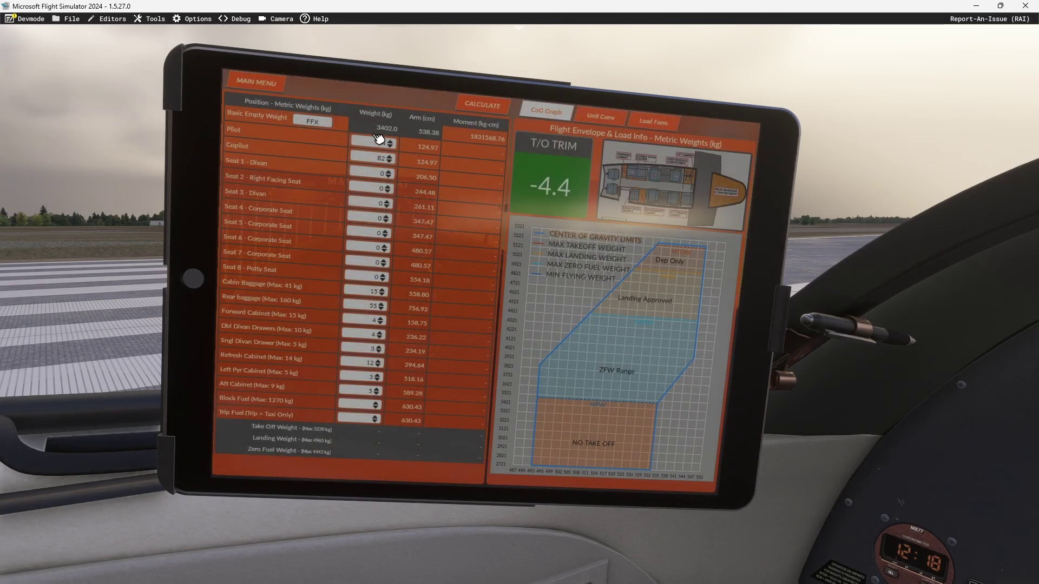
{"action": "left_click", "coordinate": [256, 84]}
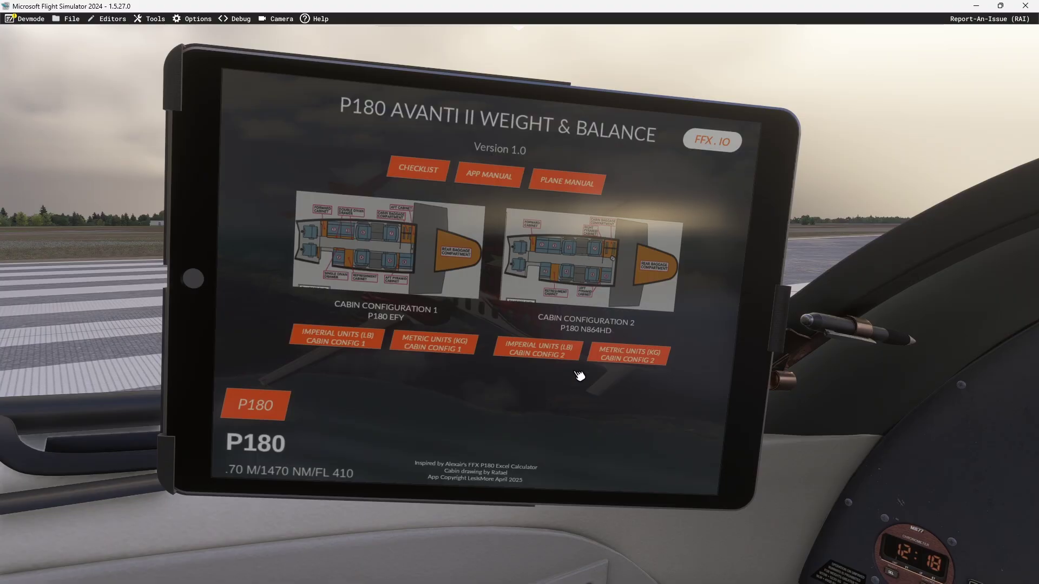
{"action": "left_click", "coordinate": [580, 355]}
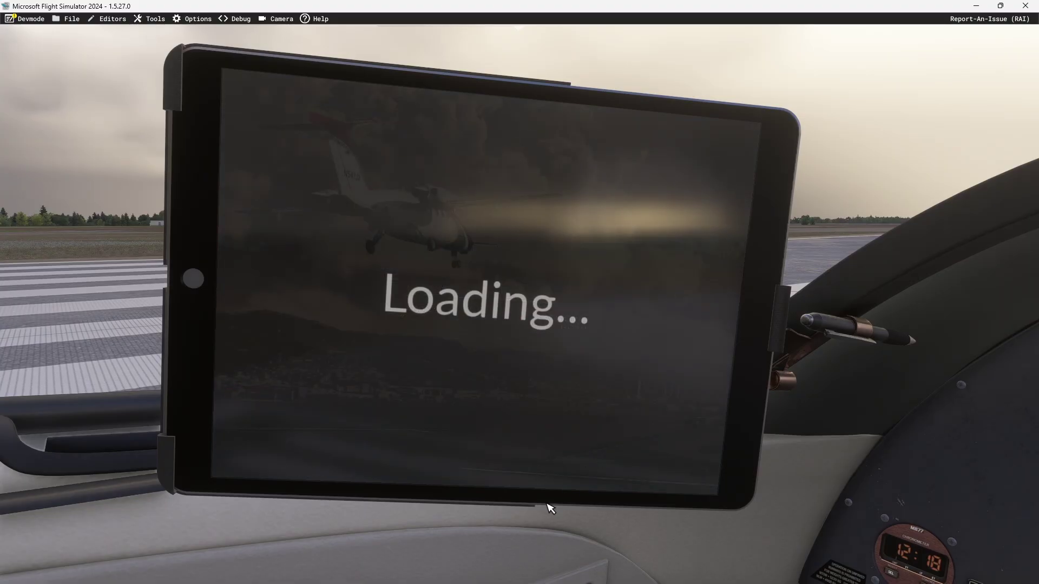